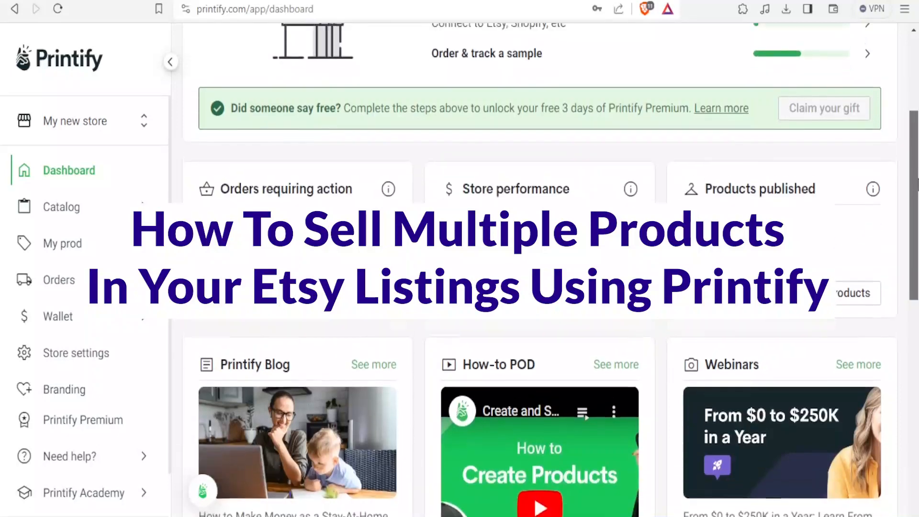
pyautogui.scroll(-1, 916, 154)
pyautogui.scroll(2, 914, 151)
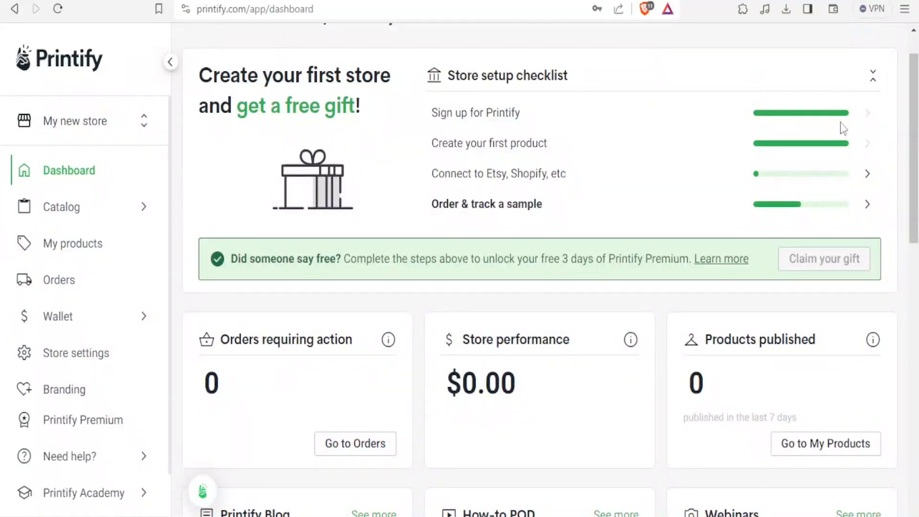
pyautogui.click(327, 11)
pyautogui.click(342, 11)
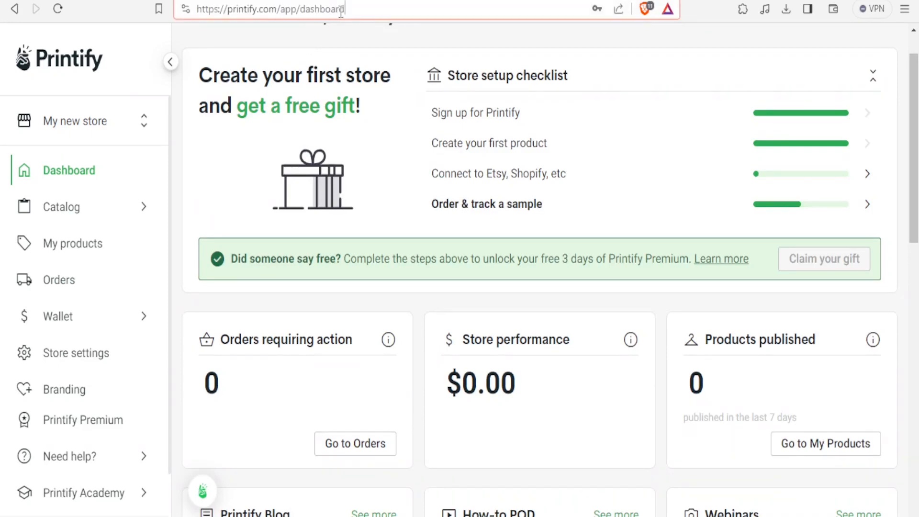
pyautogui.moveTo(371, 10); pyautogui.dragTo(207, 19)
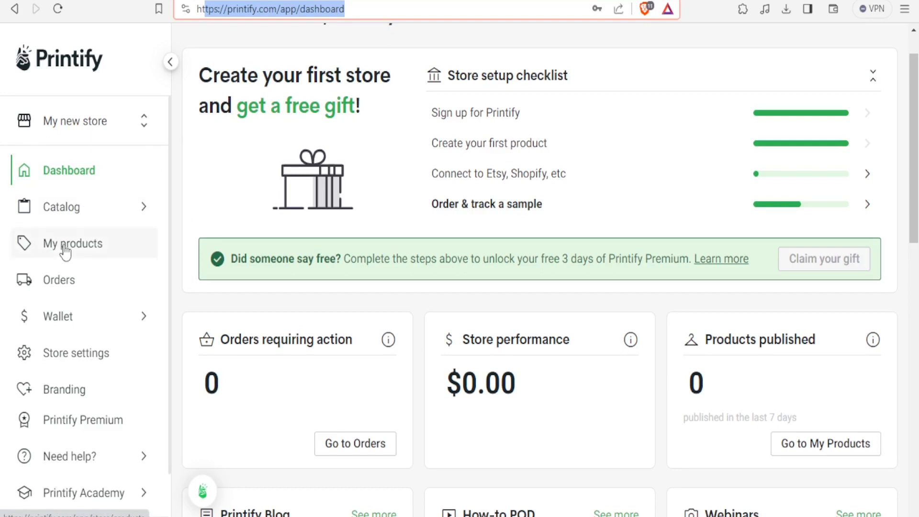
# Open the Unisex Jersey Short Sleeve Tee from My Products for design editing and review its color variants, applying the current selection
pyautogui.click(65, 250)
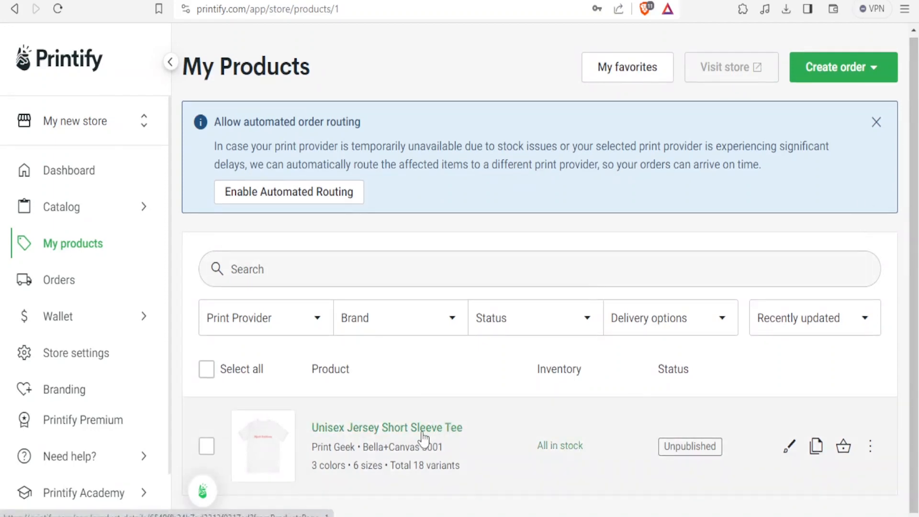
pyautogui.click(793, 453)
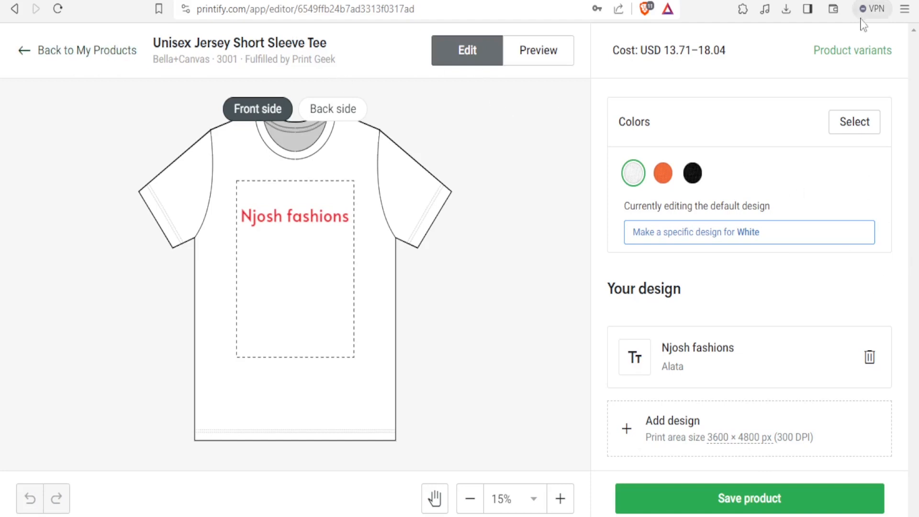
pyautogui.click(845, 58)
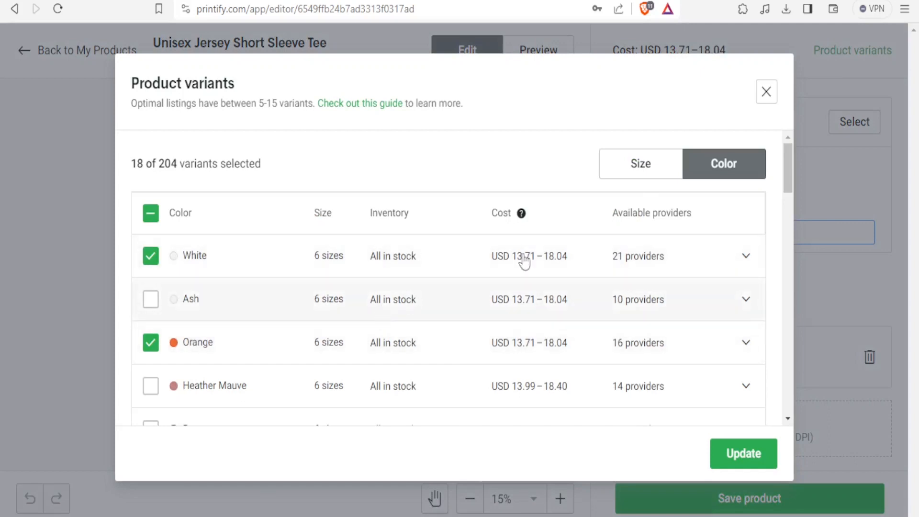
pyautogui.moveTo(785, 176); pyautogui.dragTo(787, 191)
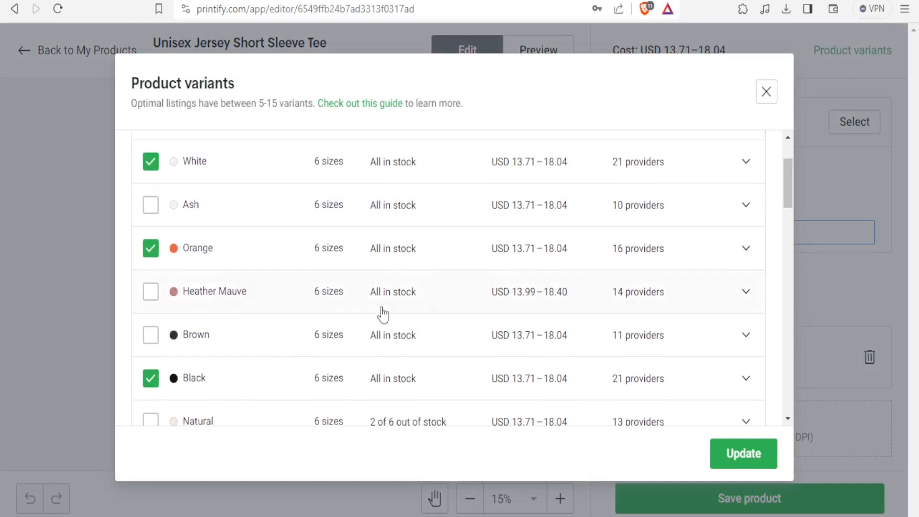
pyautogui.click(152, 338)
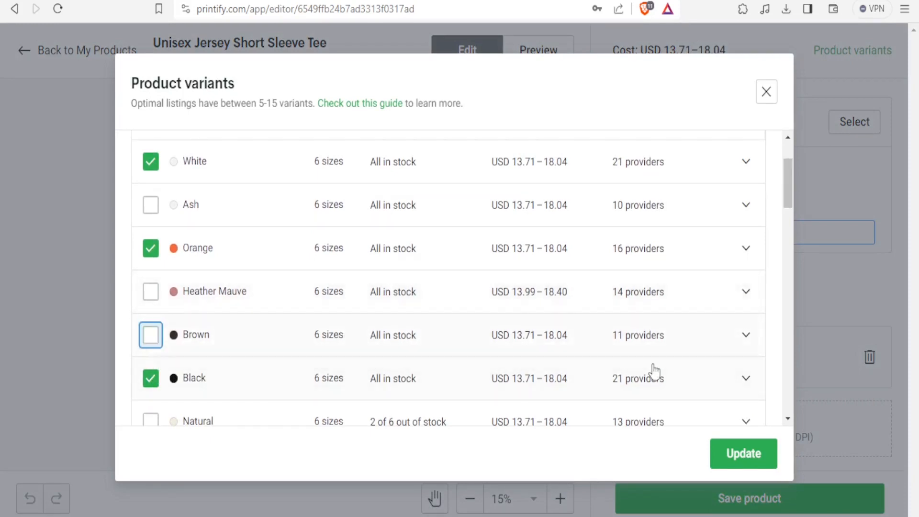
pyautogui.click(752, 455)
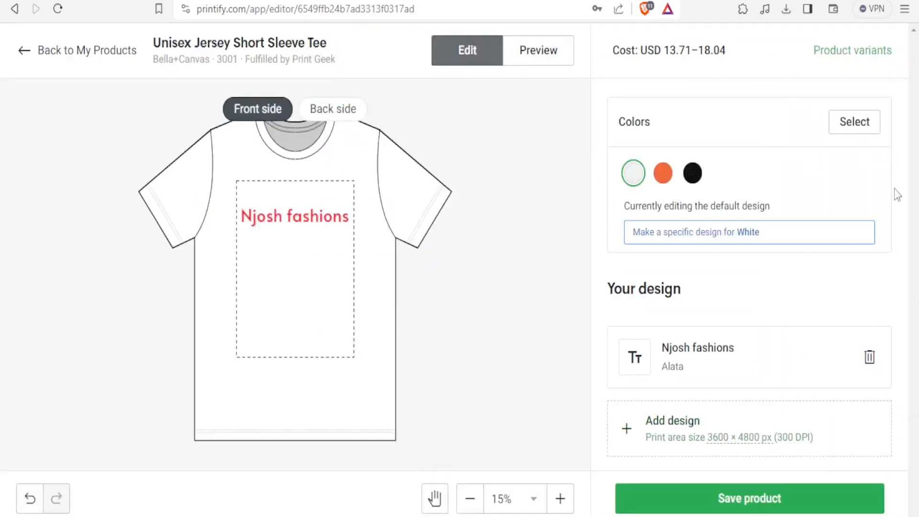
# Return to the My Products list and look at the available order creation options
pyautogui.click(26, 54)
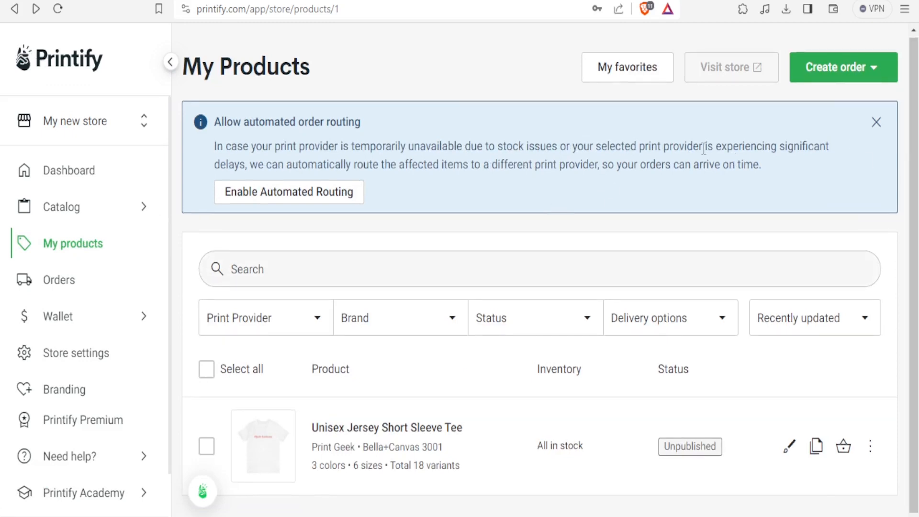
pyautogui.click(846, 81)
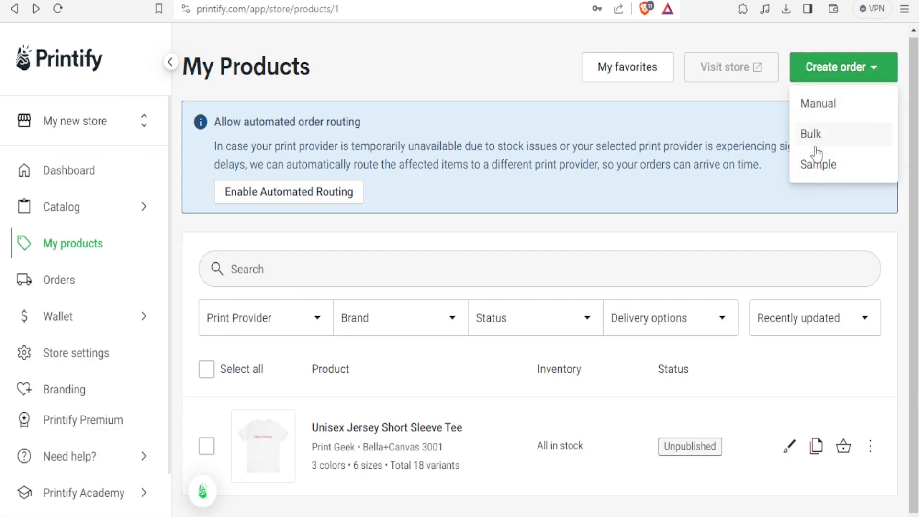
pyautogui.click(818, 166)
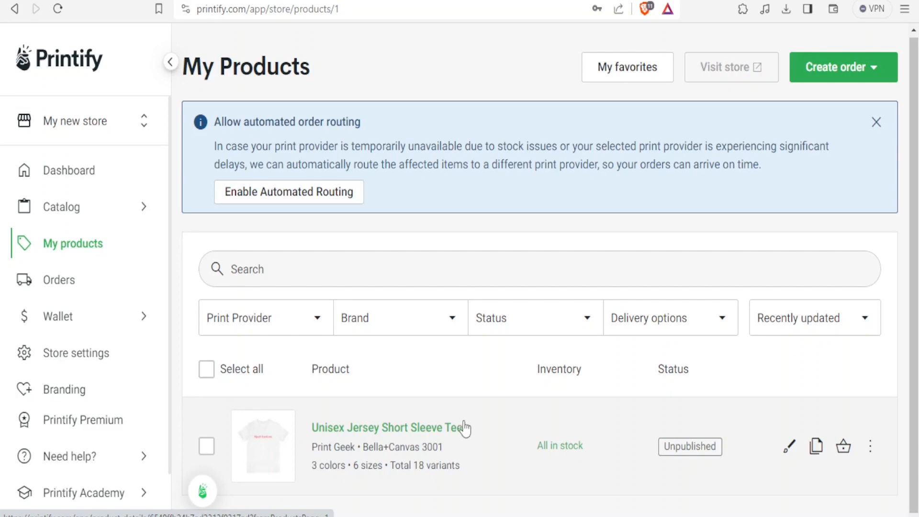
# Open the Unisex Jersey Short Sleeve Tee's details and review its mockup views, title image colors and product description
pyautogui.click(484, 438)
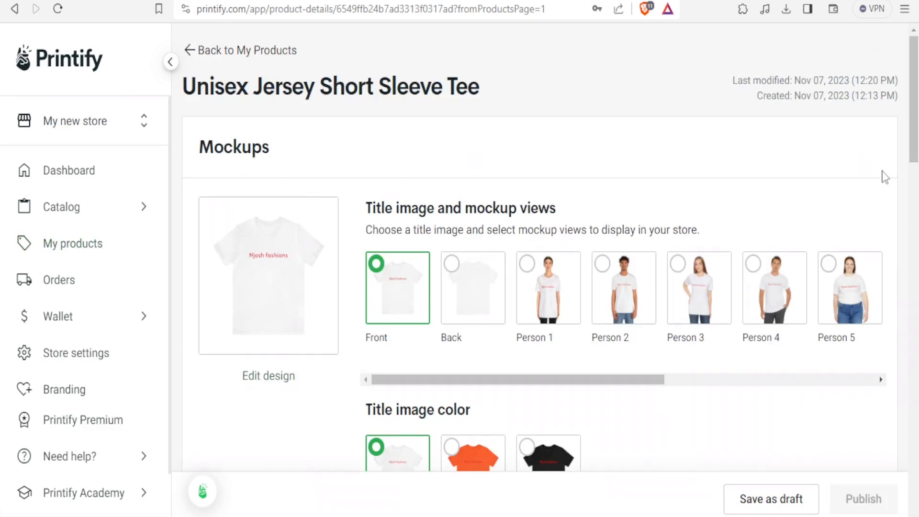
pyautogui.moveTo(916, 146); pyautogui.dragTo(915, 206)
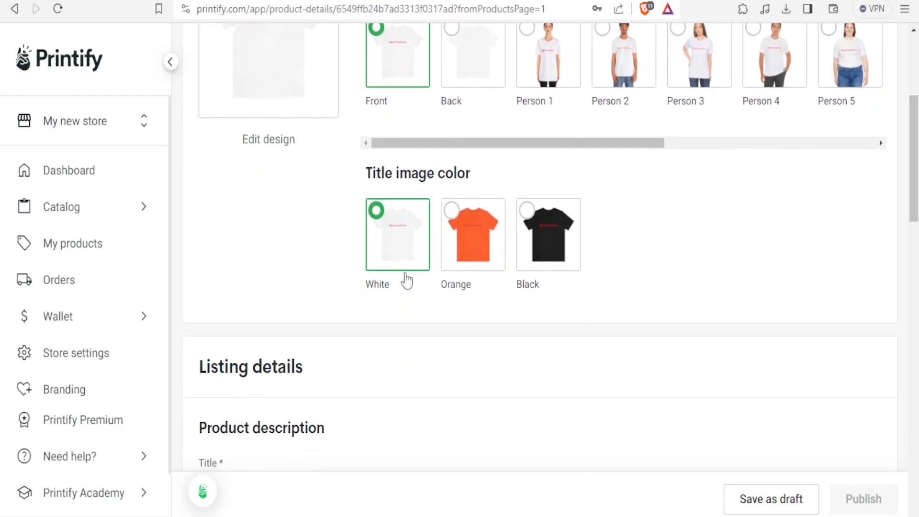
pyautogui.moveTo(914, 207); pyautogui.dragTo(640, 293)
pyautogui.click(515, 311)
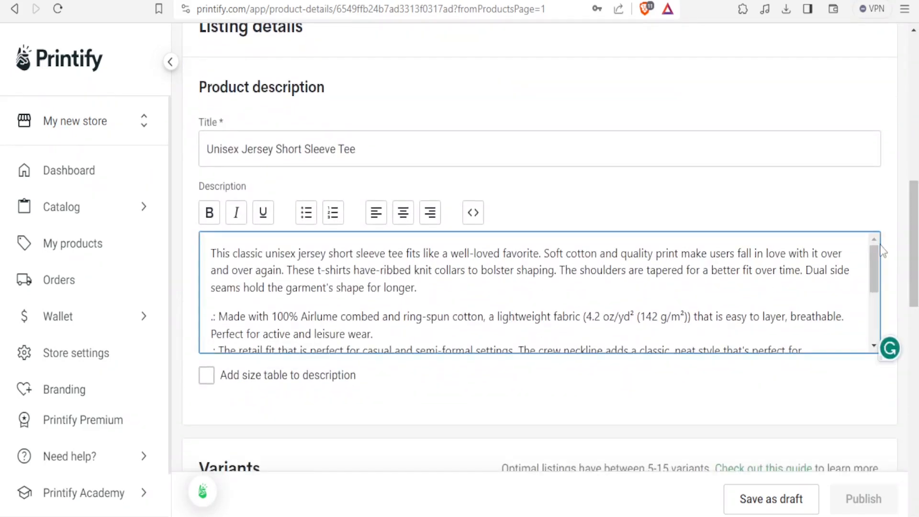
pyautogui.moveTo(907, 261); pyautogui.dragTo(916, 324)
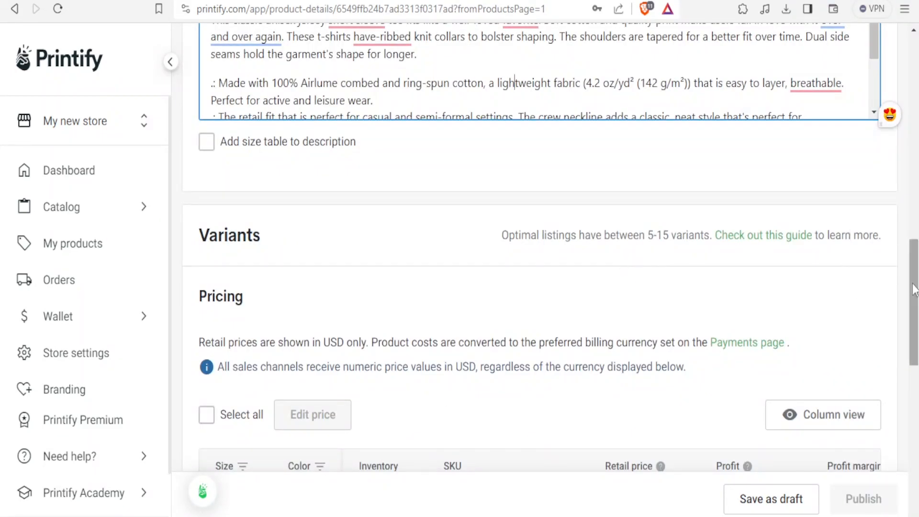
# Examine the tee's variant pricing table, expanding size S by color, and recheck the mockups
pyautogui.moveTo(915, 291); pyautogui.dragTo(916, 387)
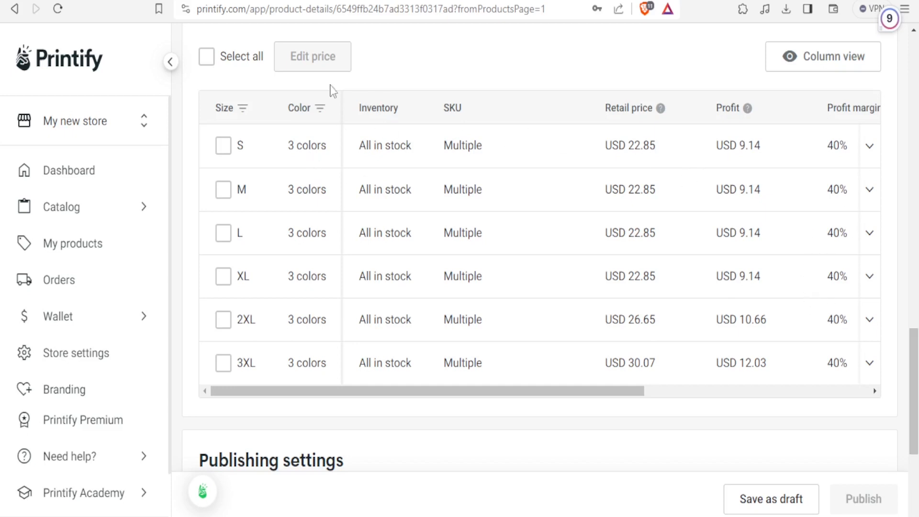
pyautogui.scroll(-4, 307, 300)
pyautogui.scroll(6, 307, 301)
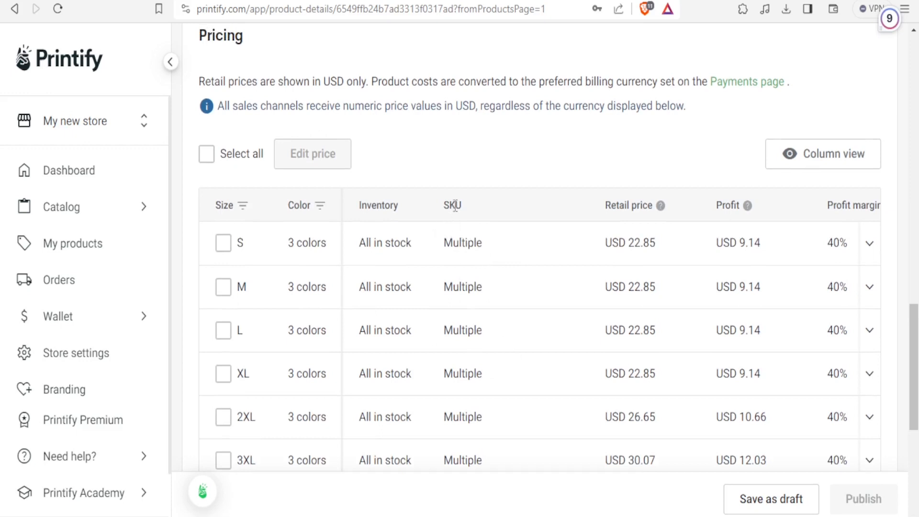
pyautogui.click(455, 246)
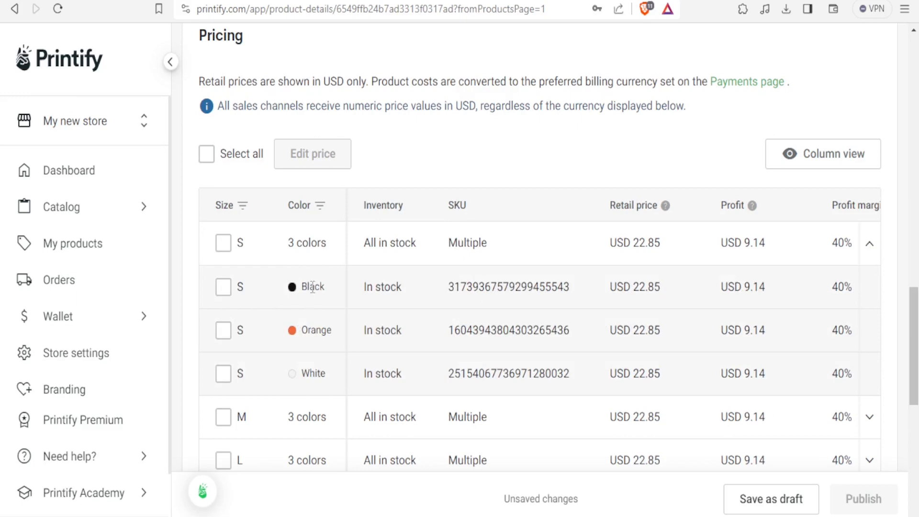
pyautogui.moveTo(917, 347); pyautogui.dragTo(917, 121)
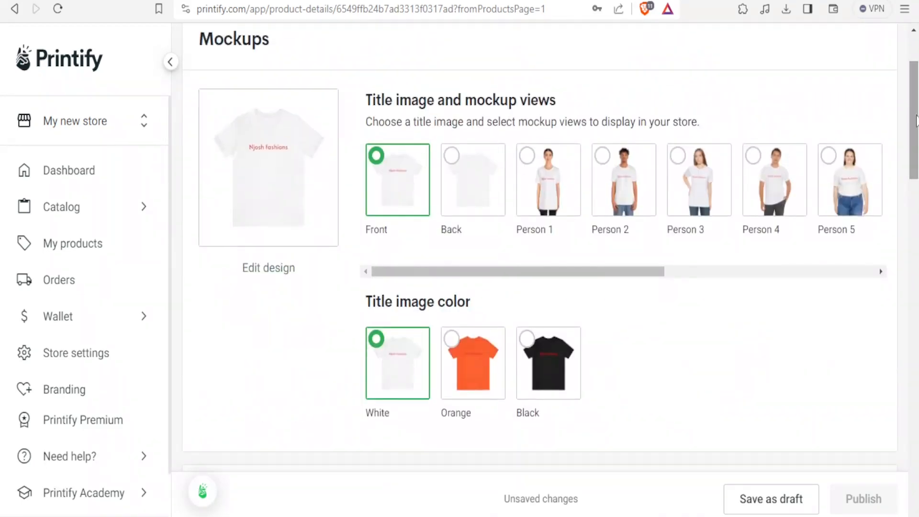
pyautogui.moveTo(917, 154); pyautogui.dragTo(902, 397)
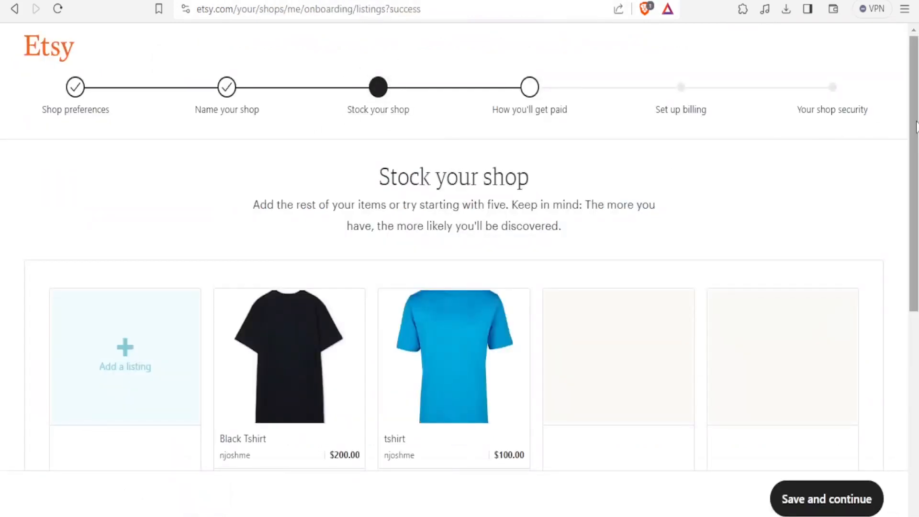
# Start a new listing in the Etsy shop and add the orange T-shirt image download (2).jpeg as its photo
pyautogui.scroll(-1, 918, 127)
pyautogui.scroll(1, 918, 126)
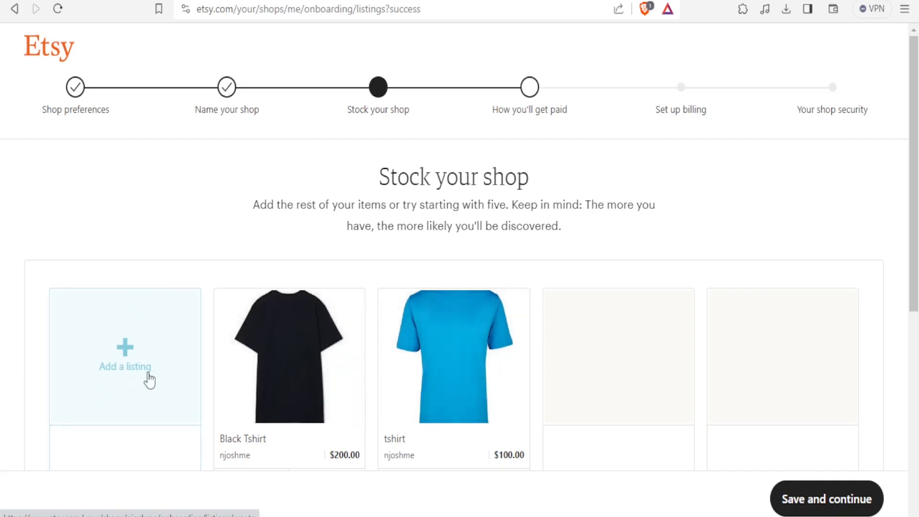
pyautogui.click(147, 381)
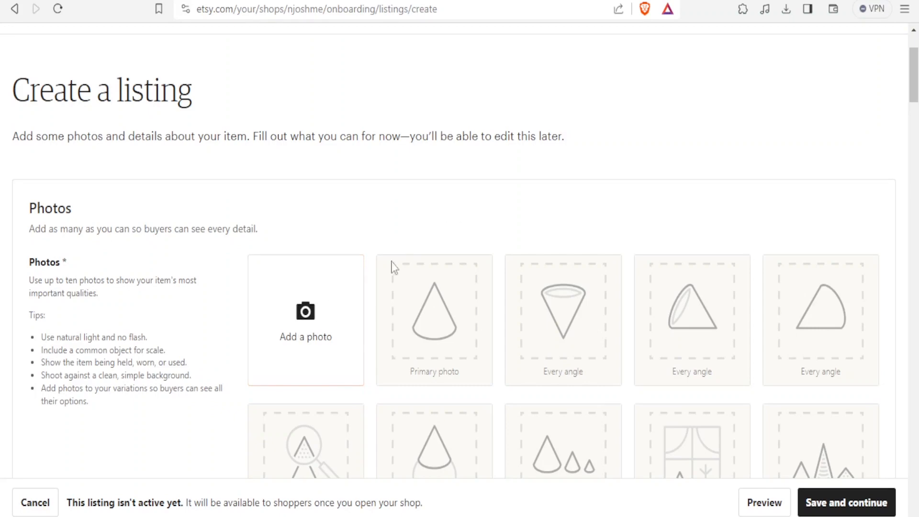
pyautogui.click(309, 314)
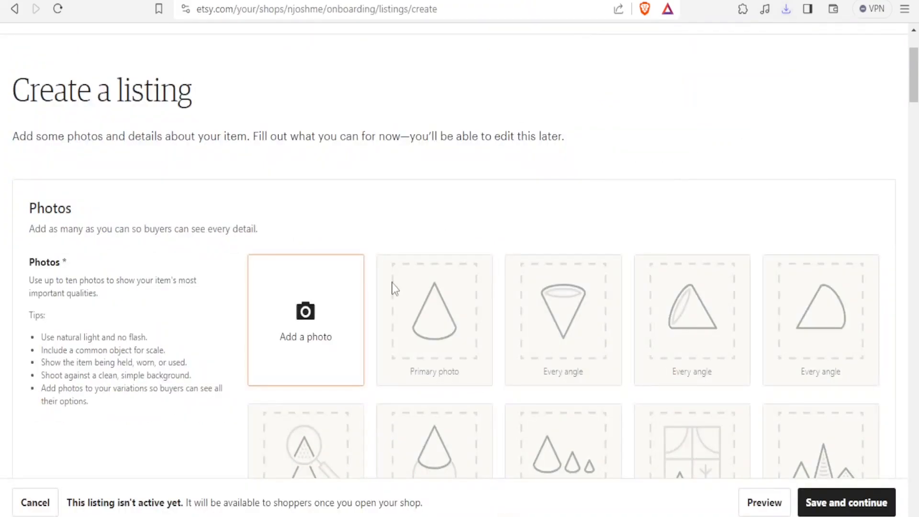
pyautogui.click(305, 315)
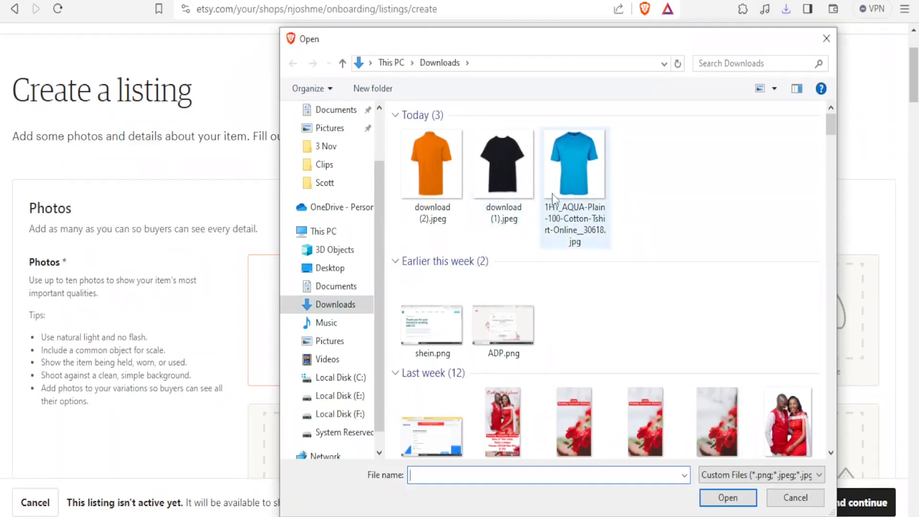
pyautogui.click(432, 182)
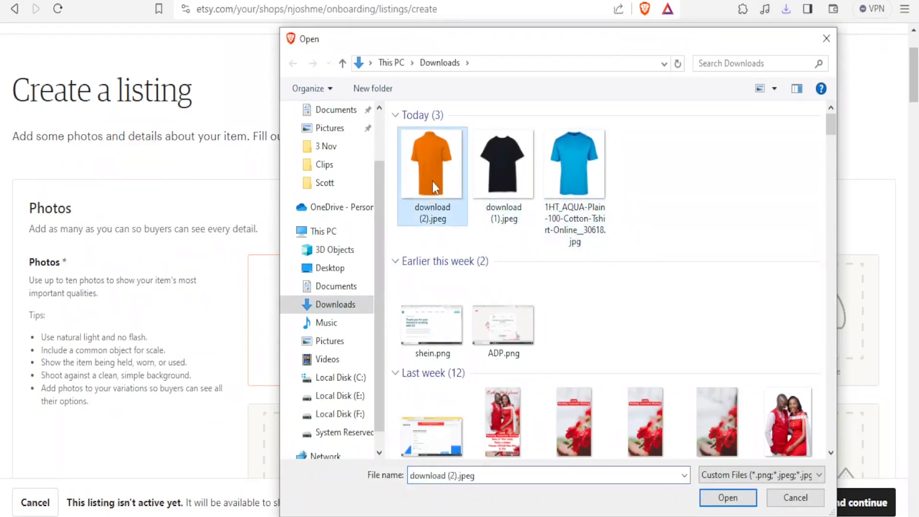
pyautogui.click(725, 494)
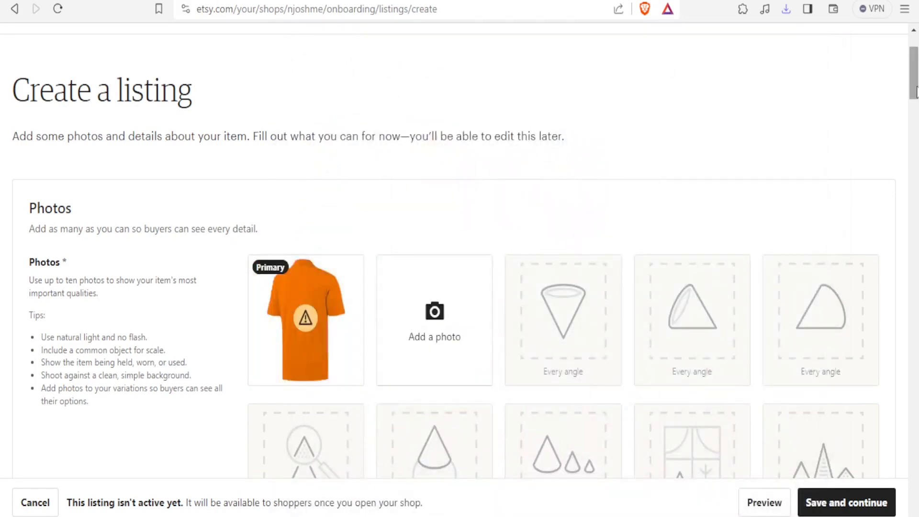
# Title the listing "Orange Tshirt" in the listing details
pyautogui.scroll(-10, 915, 141)
pyautogui.moveTo(915, 141); pyautogui.dragTo(915, 189)
pyautogui.click(302, 342)
pyautogui.write('Orange Tshirt')
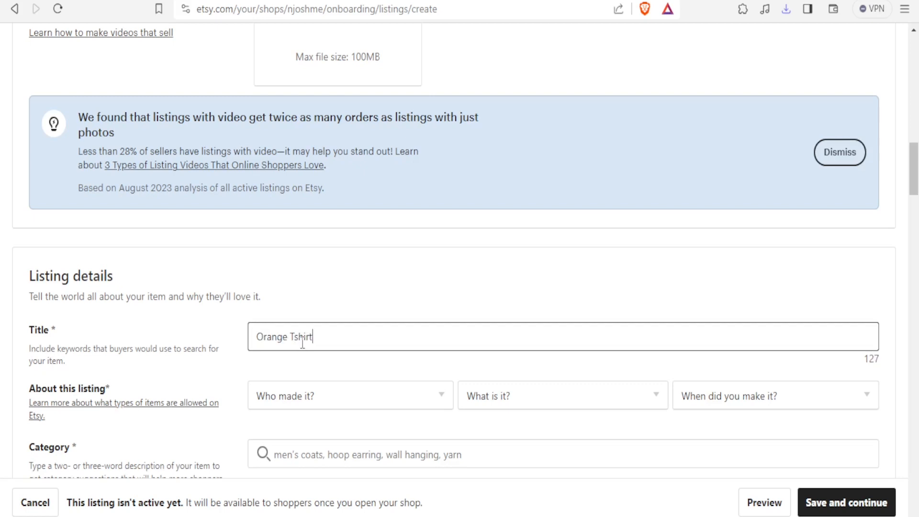
# Describe the item's origin as "I did", "A finished product" and "Made To Order"
pyautogui.click(335, 397)
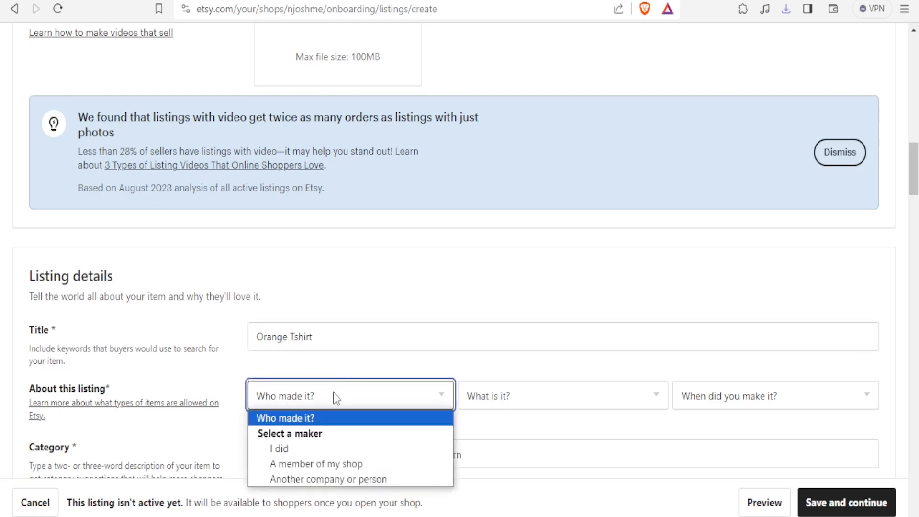
pyautogui.click(297, 443)
pyautogui.click(510, 401)
pyautogui.click(526, 448)
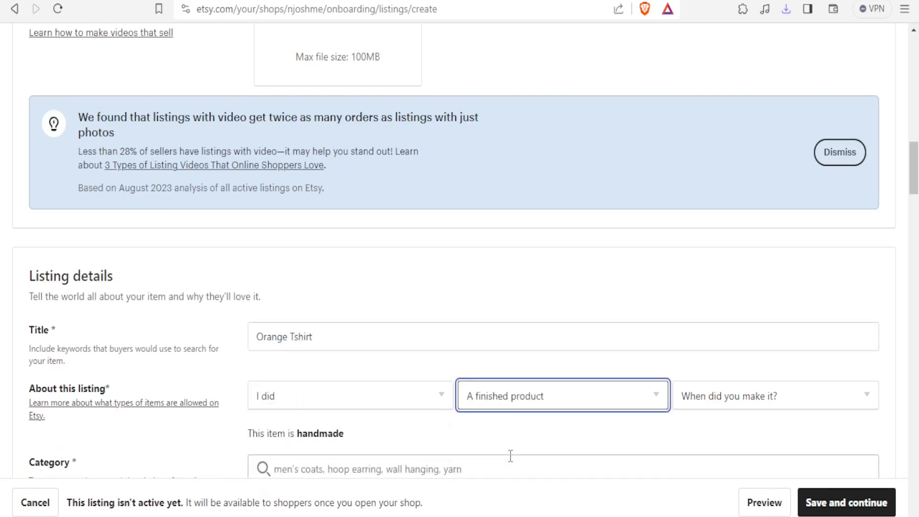
pyautogui.click(699, 407)
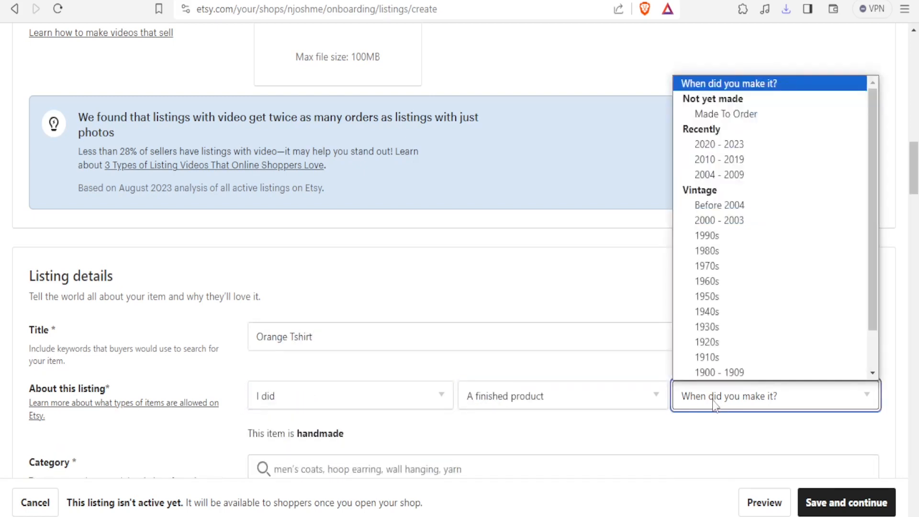
pyautogui.click(723, 113)
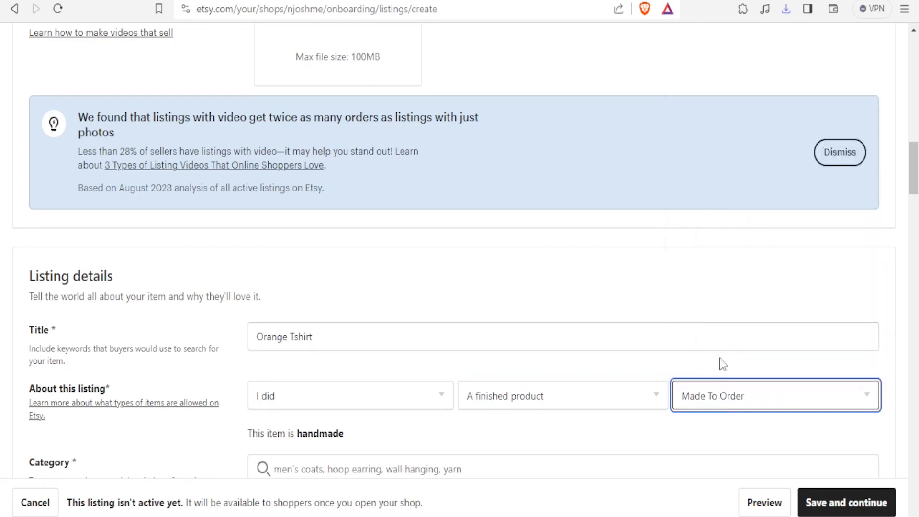
pyautogui.click(718, 399)
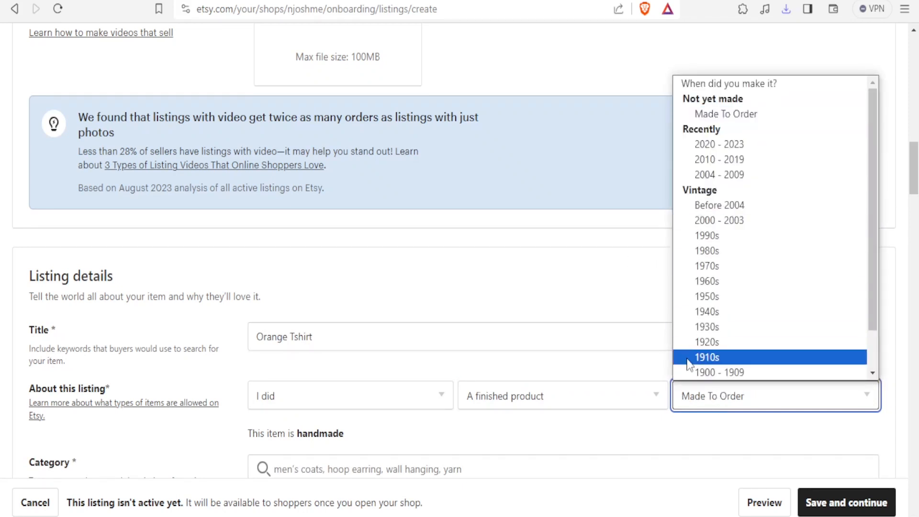
# Assign the listing to the T-shirts category under Men's Clothing, Shirts & Tees
pyautogui.scroll(-3, 514, 373)
pyautogui.scroll(-3, 515, 373)
pyautogui.click(284, 189)
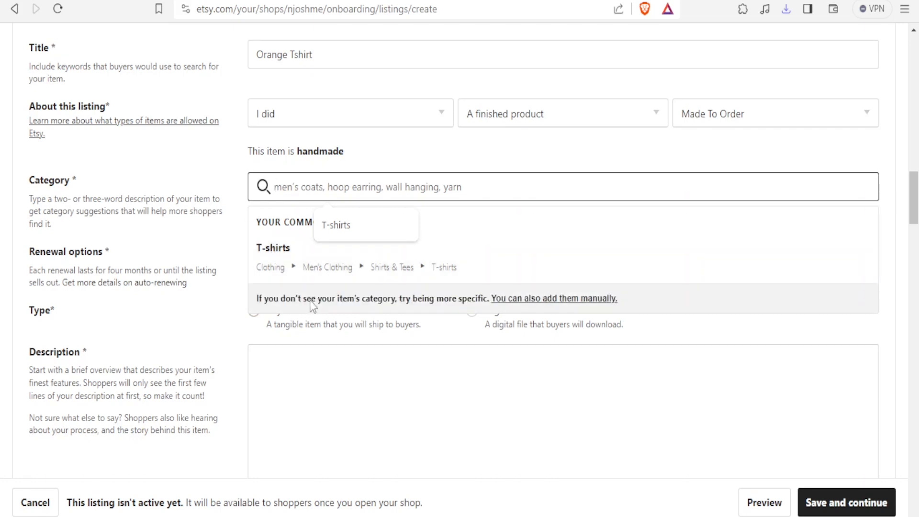
pyautogui.click(272, 262)
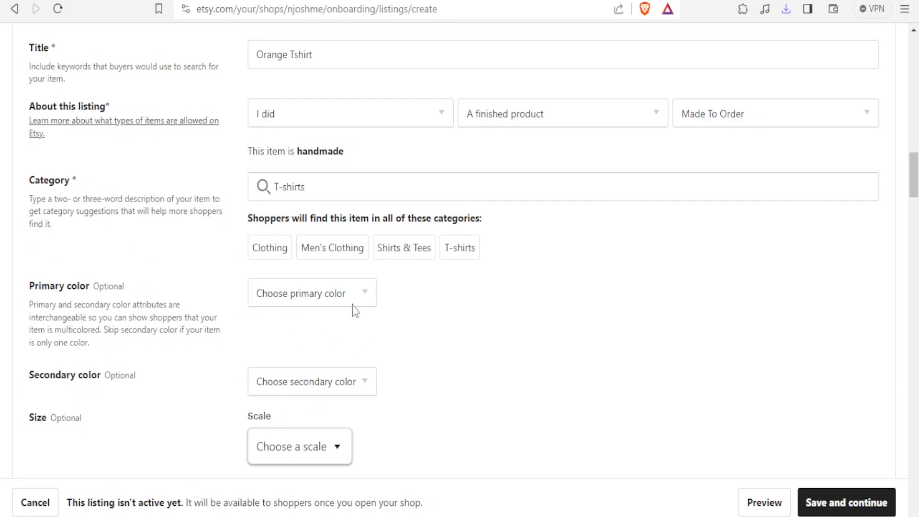
# Set the listing's primary color to Orange and its secondary color to Black
pyautogui.click(366, 297)
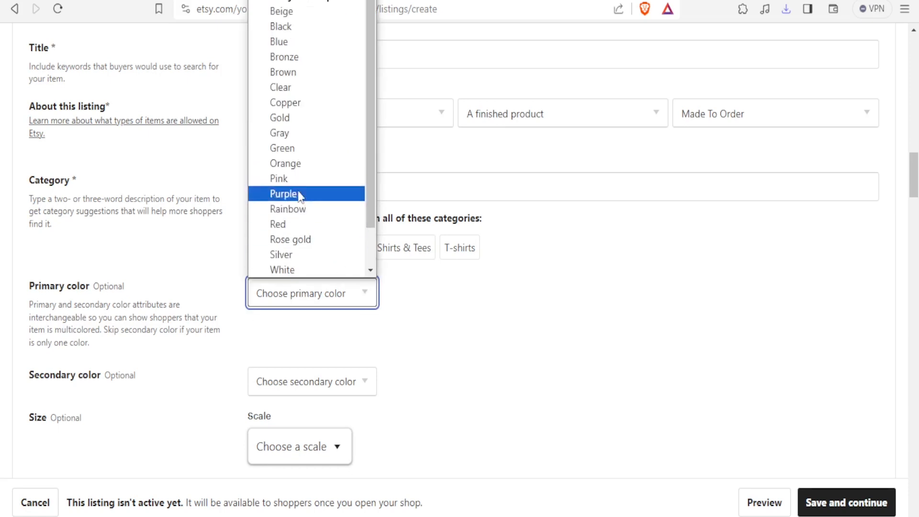
pyautogui.click(299, 164)
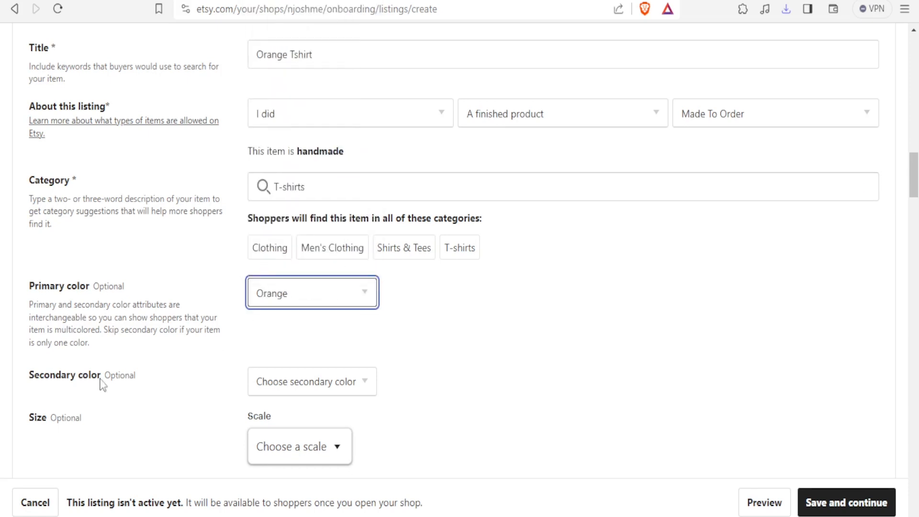
pyautogui.click(366, 389)
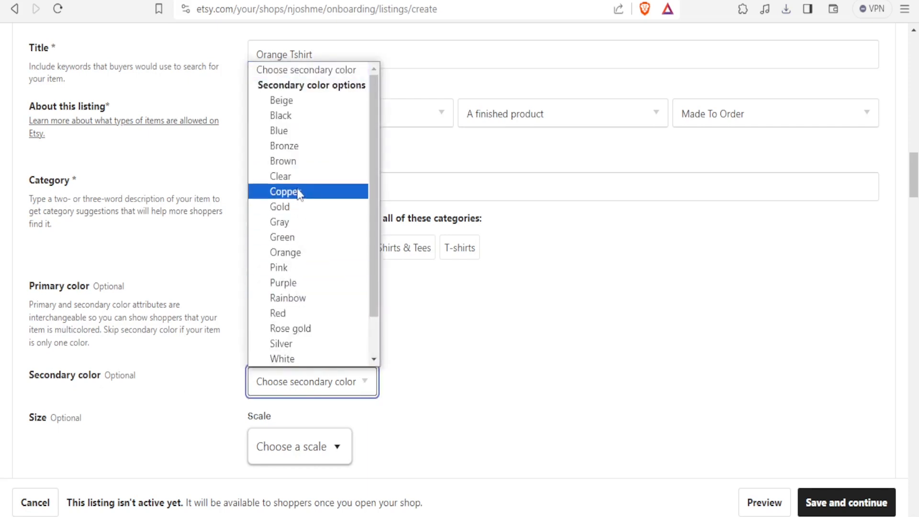
pyautogui.click(299, 117)
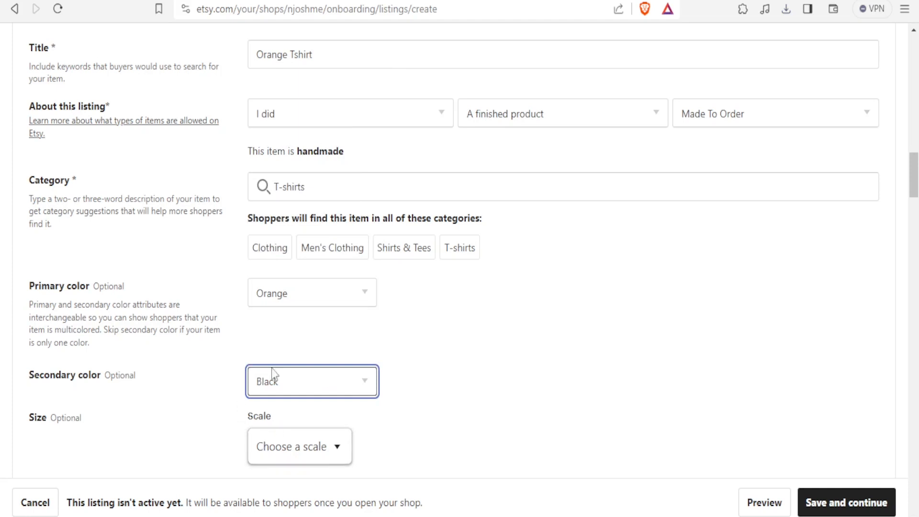
# Enter "Tshirt" as the listing's description
pyautogui.scroll(-5, 272, 370)
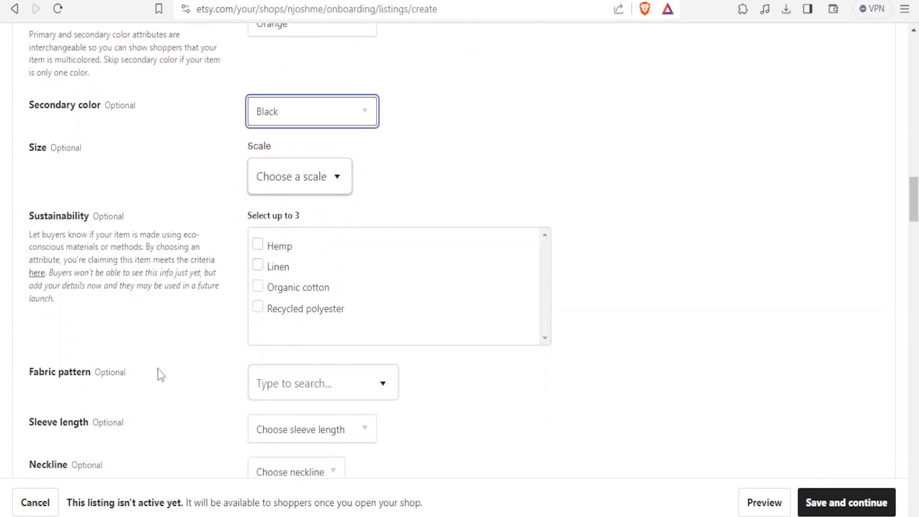
pyautogui.scroll(-5, 158, 375)
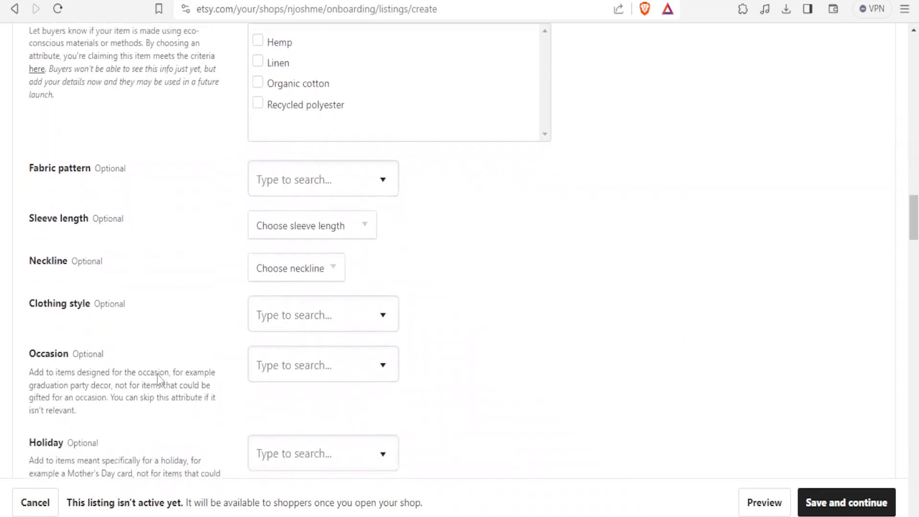
pyautogui.scroll(-5, 158, 374)
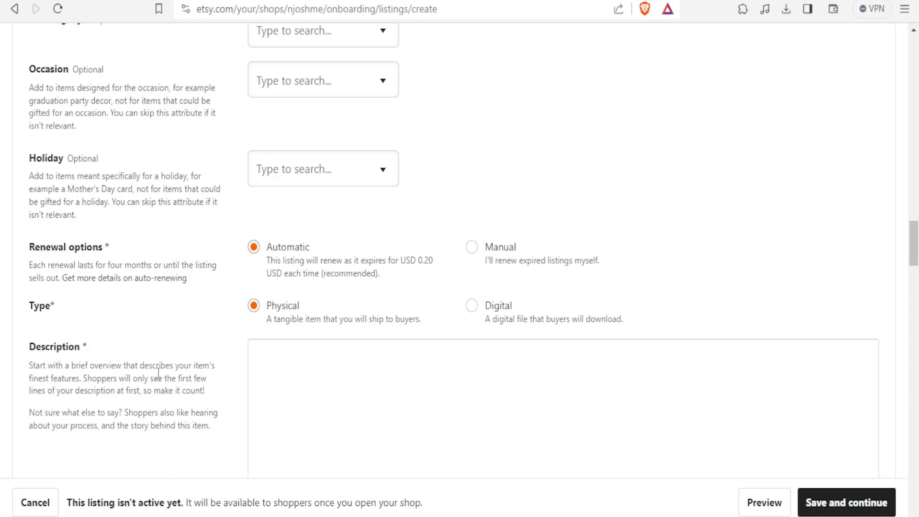
pyautogui.click(271, 360)
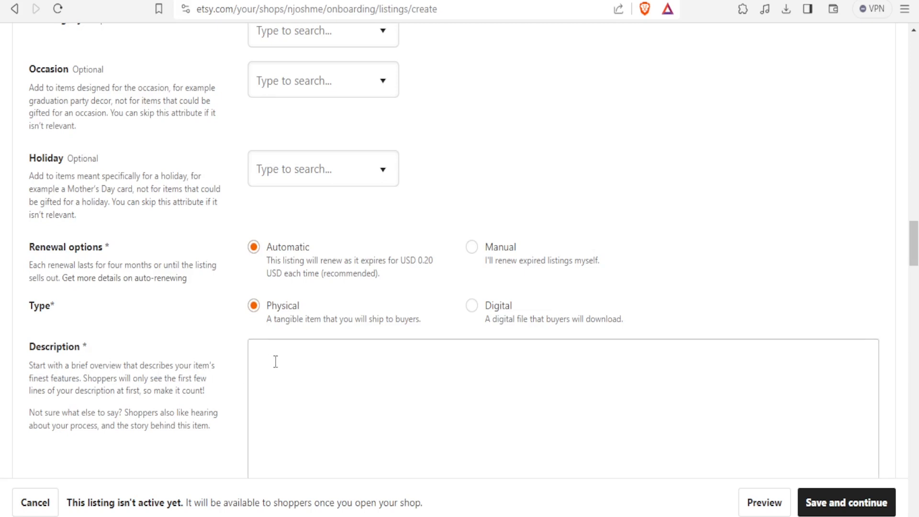
pyautogui.click(278, 360)
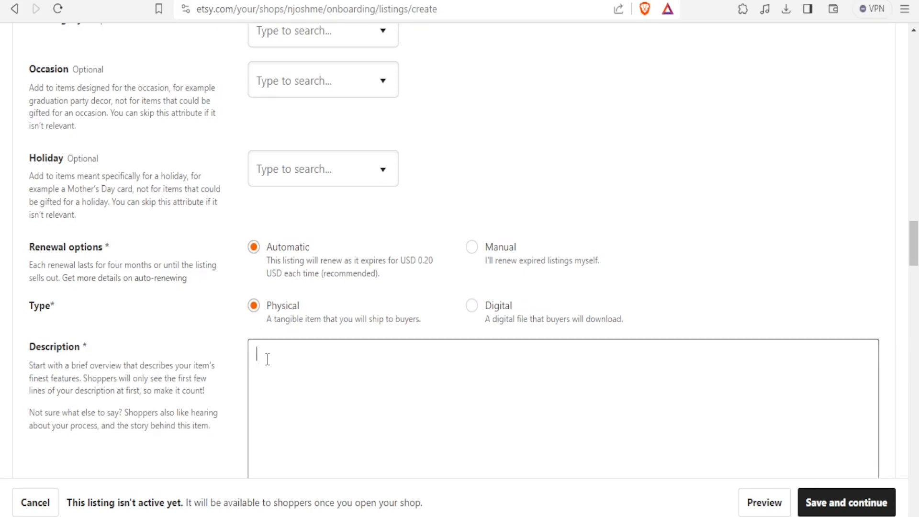
pyautogui.write('Tshirt')
# Set the listing's price to USD 250 in the inventory and pricing details
pyautogui.scroll(-1, 268, 360)
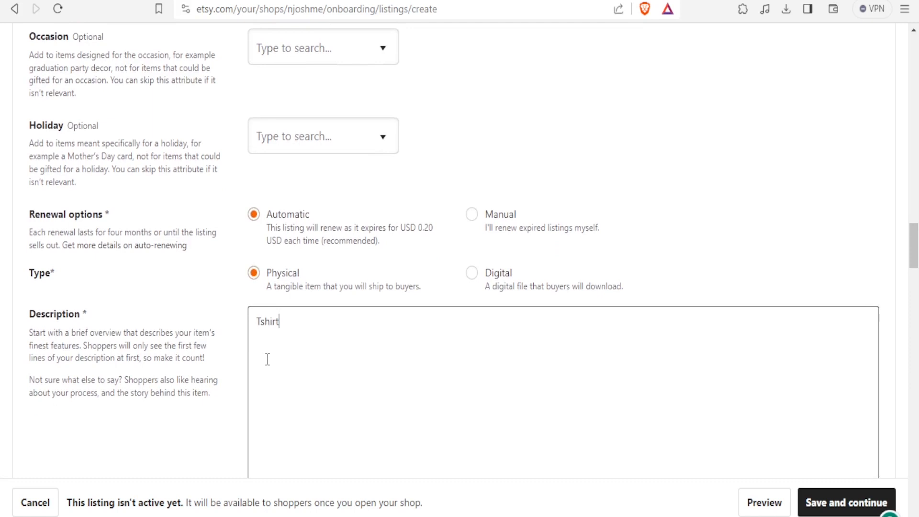
pyautogui.scroll(-3, 267, 360)
pyautogui.scroll(-10, 268, 360)
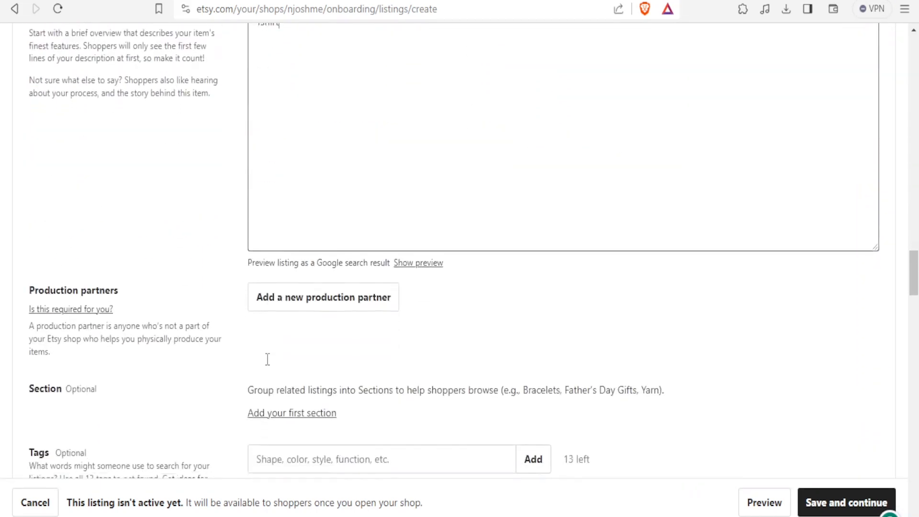
pyautogui.scroll(-6, 268, 360)
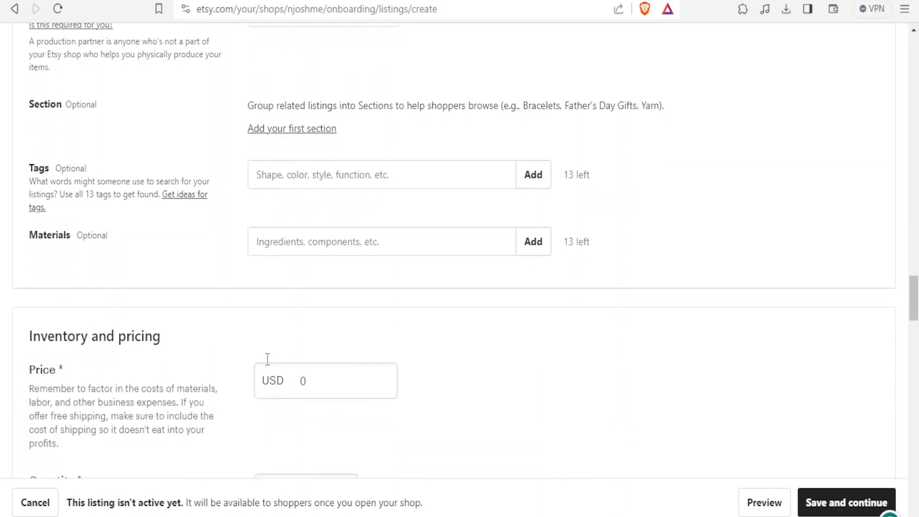
pyautogui.scroll(-1, 268, 360)
pyautogui.click(285, 232)
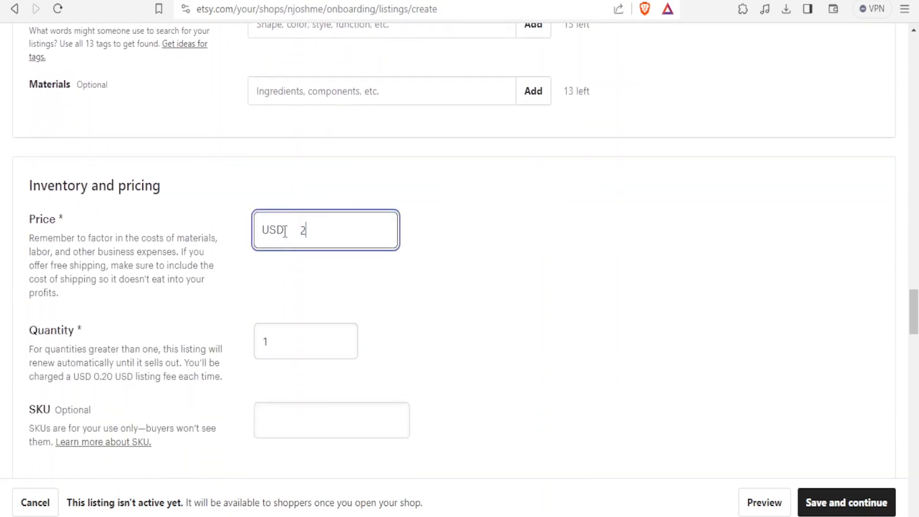
pyautogui.write('250')
pyautogui.click(286, 345)
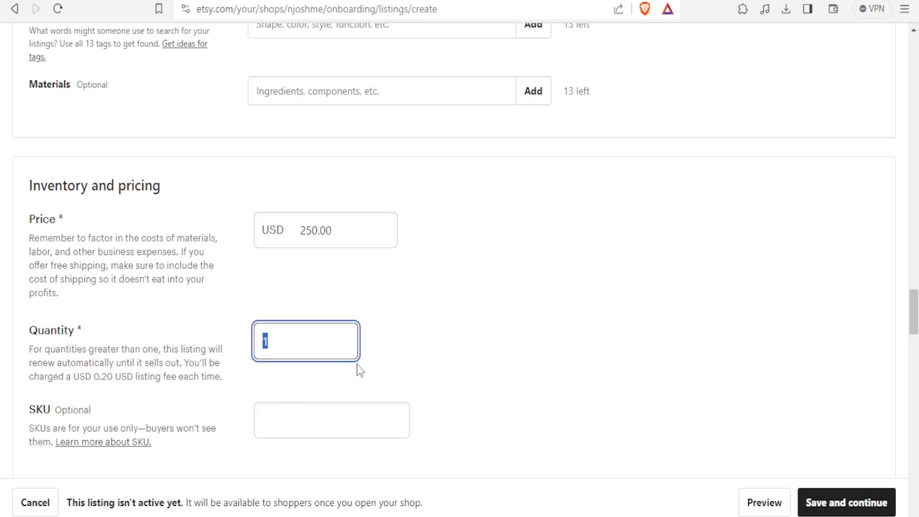
# Add a primary color variation with the option Black to the listing and save the variations
pyautogui.scroll(-5, 361, 370)
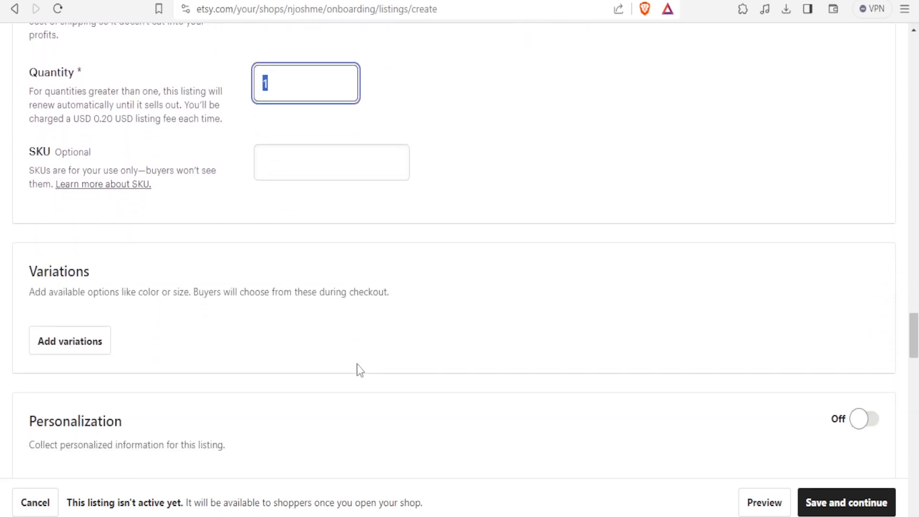
pyautogui.click(73, 337)
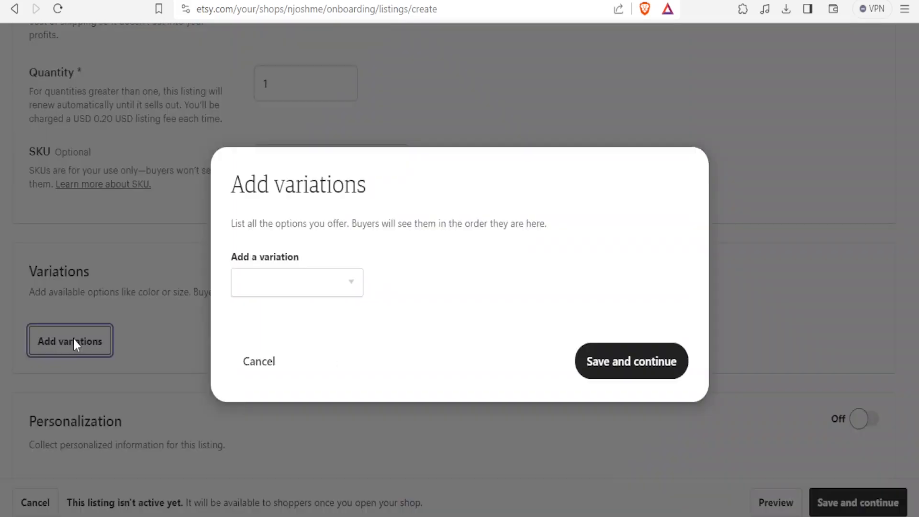
pyautogui.click(351, 287)
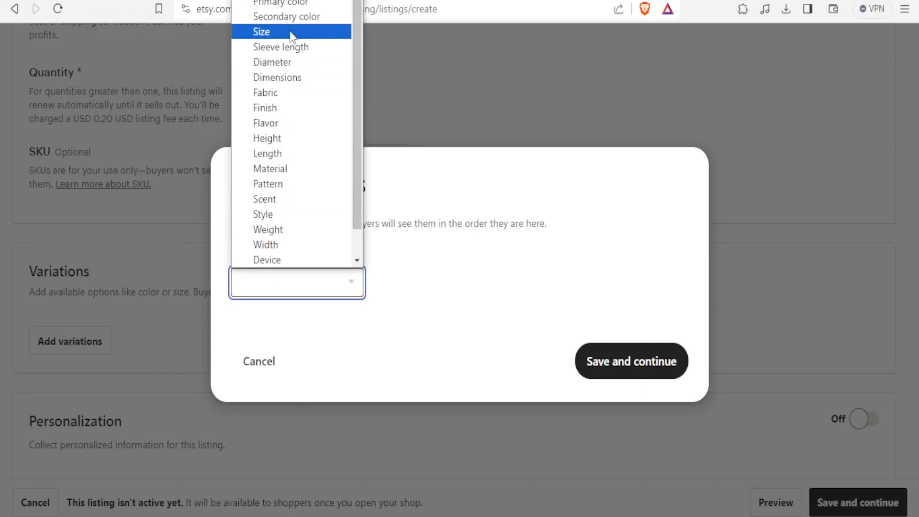
pyautogui.click(292, 4)
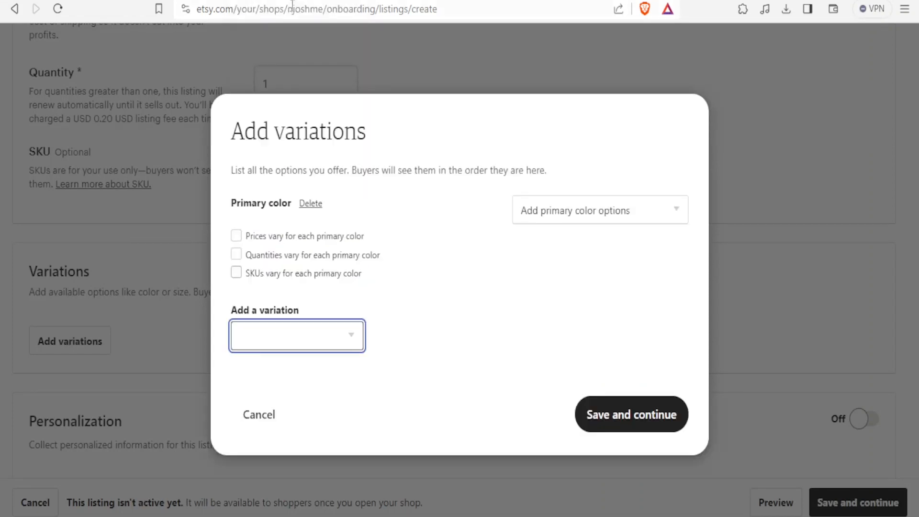
pyautogui.click(558, 212)
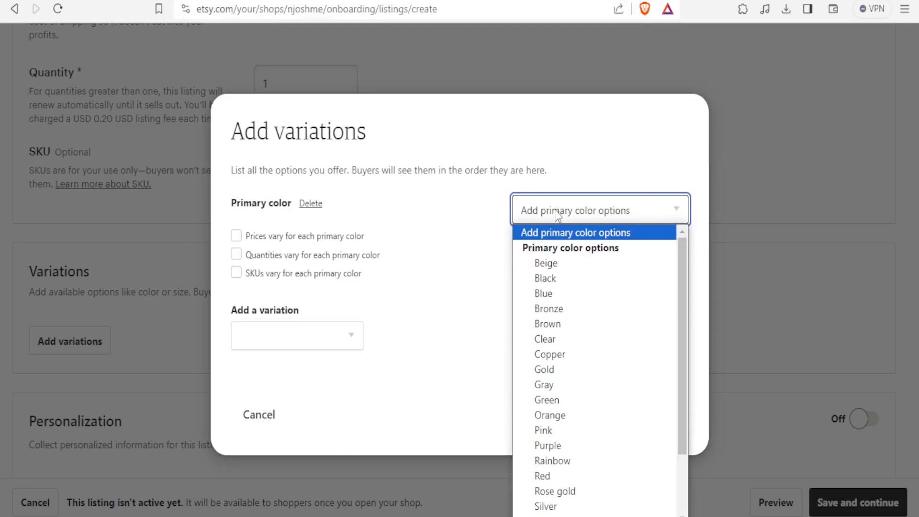
pyautogui.click(547, 278)
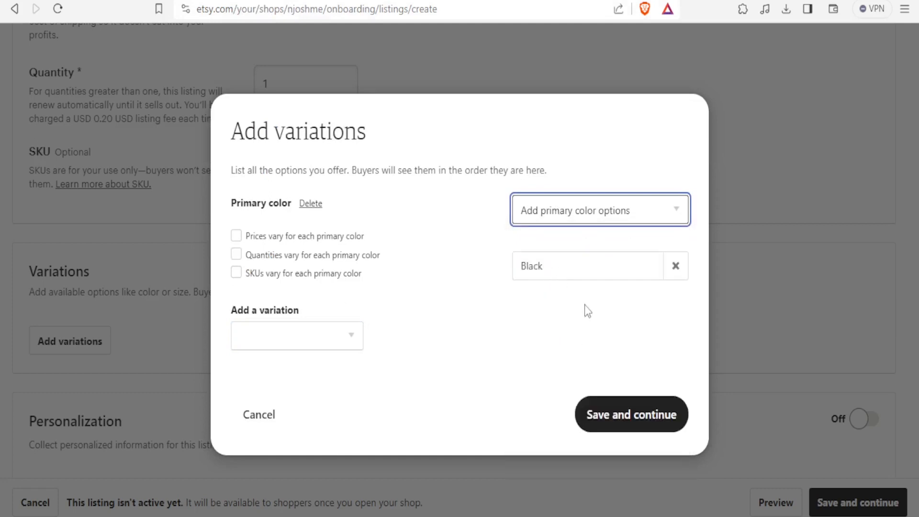
pyautogui.click(619, 416)
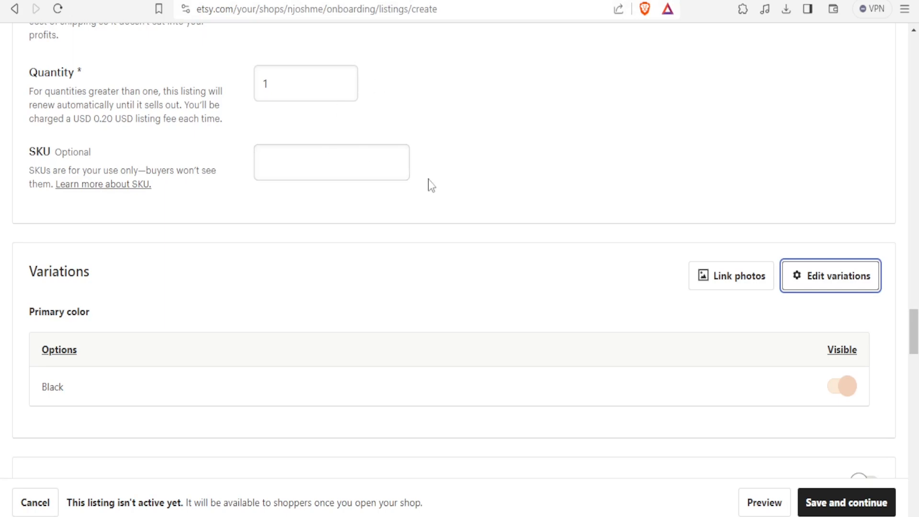
# Fill in the shipping options with manually entered fixed prices, United States as country of origin, the origin ZIP code and a 1 day processing time
pyautogui.moveTo(914, 349); pyautogui.dragTo(914, 402)
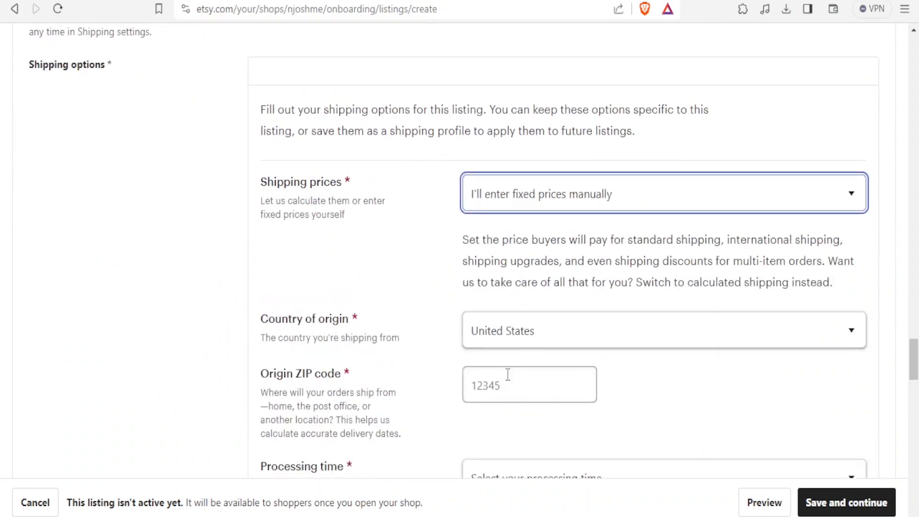
pyautogui.click(501, 386)
pyautogui.click(506, 341)
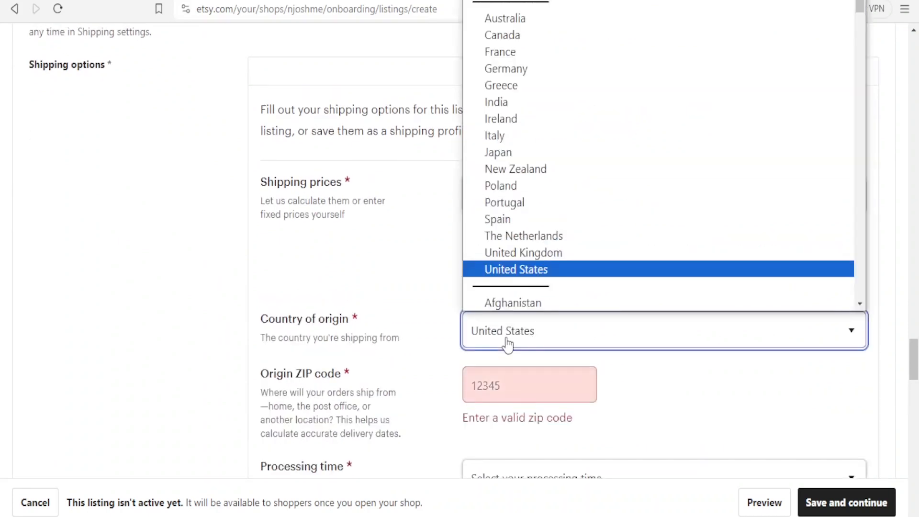
pyautogui.click(527, 270)
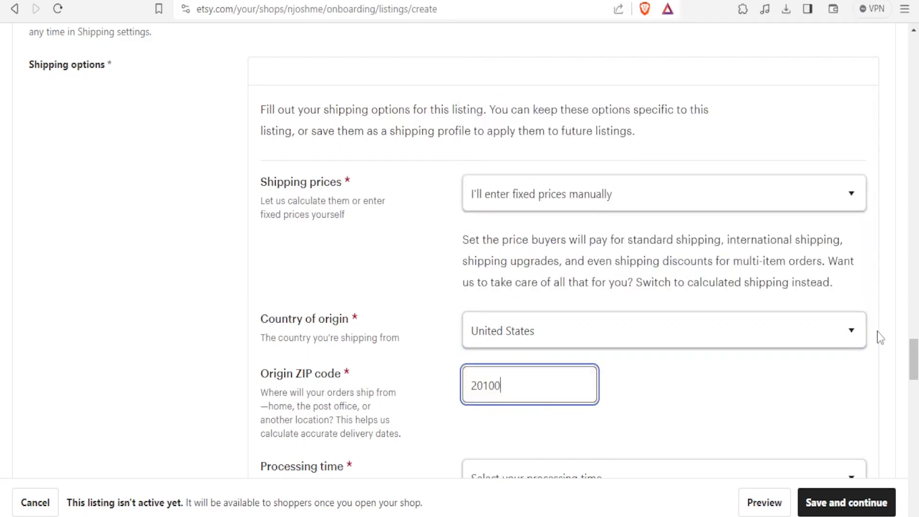
pyautogui.moveTo(916, 344); pyautogui.dragTo(917, 360)
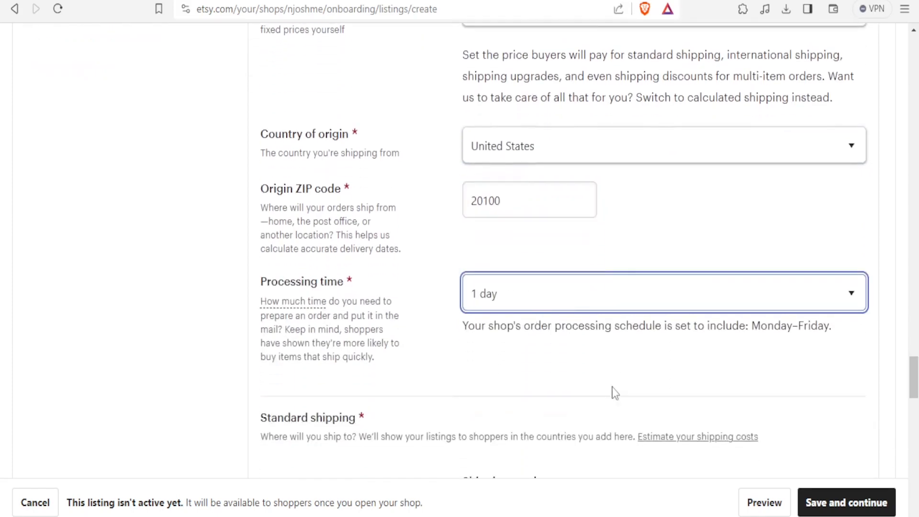
# Save the finished Orange Tshirt listing to the shop
pyautogui.scroll(-5, 615, 393)
pyautogui.scroll(-2, 615, 393)
pyautogui.click(817, 502)
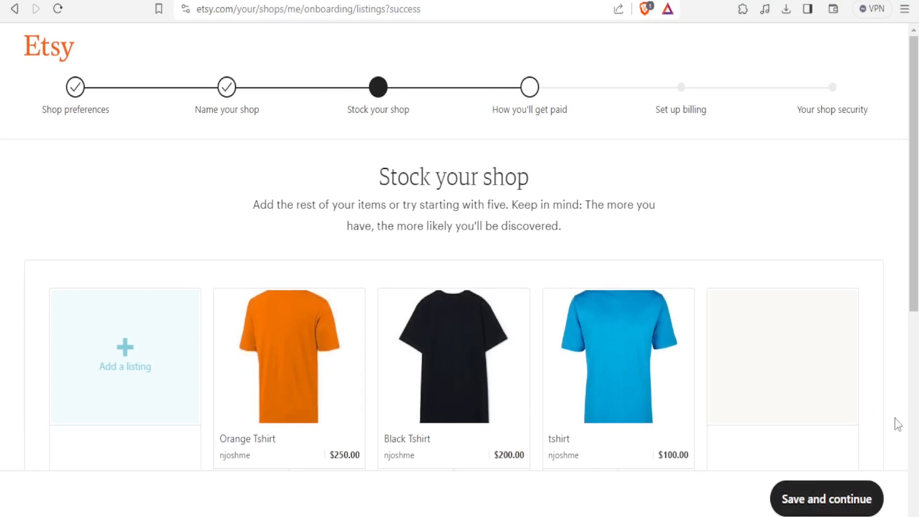
# Switch to the product's details in Printify and copy the SKU of the size S Black variant
pyautogui.moveTo(912, 269); pyautogui.dragTo(912, 363)
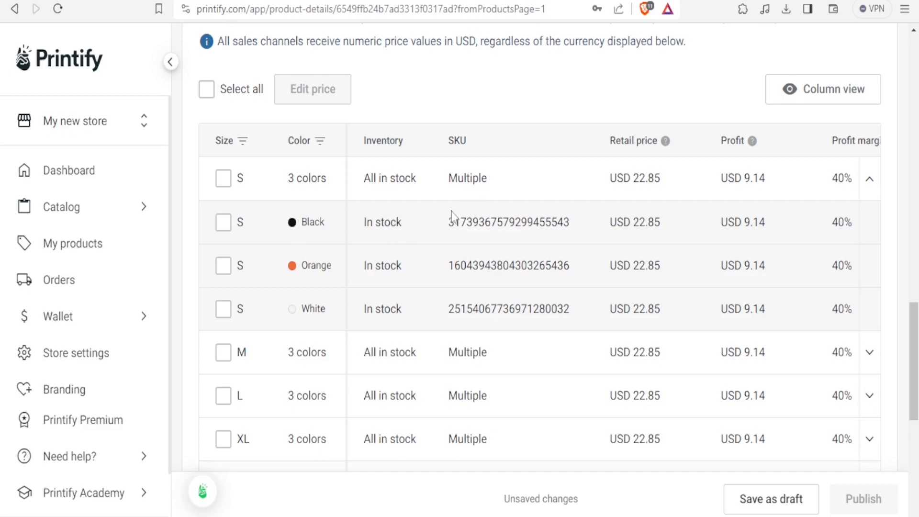
pyautogui.moveTo(450, 223); pyautogui.dragTo(574, 231)
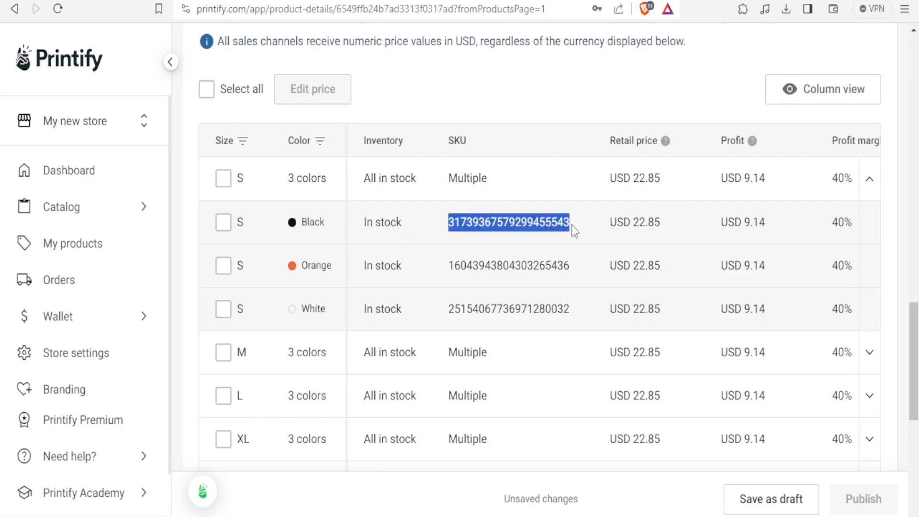
pyautogui.rightClick(574, 231)
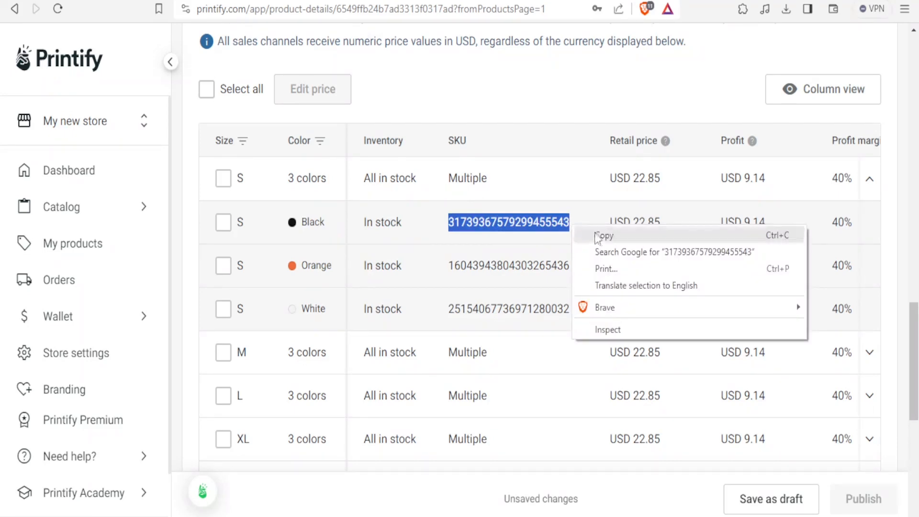
pyautogui.click(598, 236)
pyautogui.hotkey('ctrl', 'Tab')
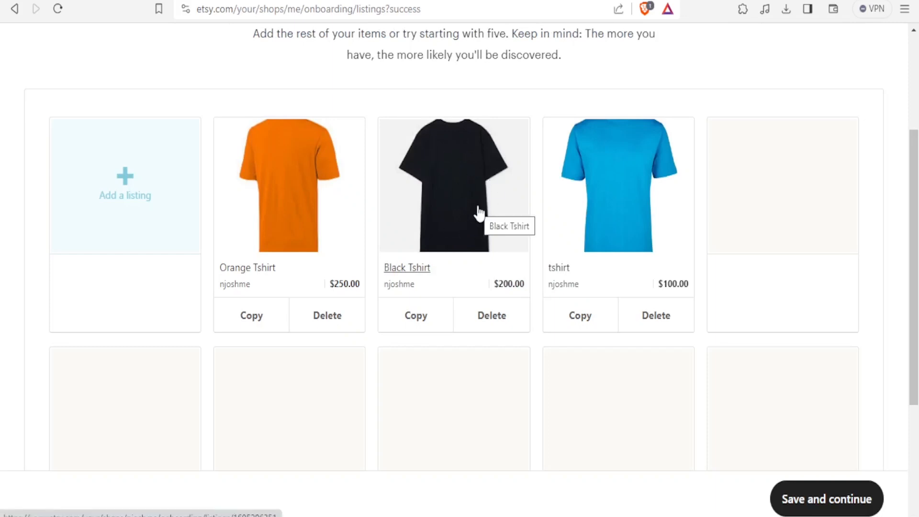
pyautogui.click(487, 234)
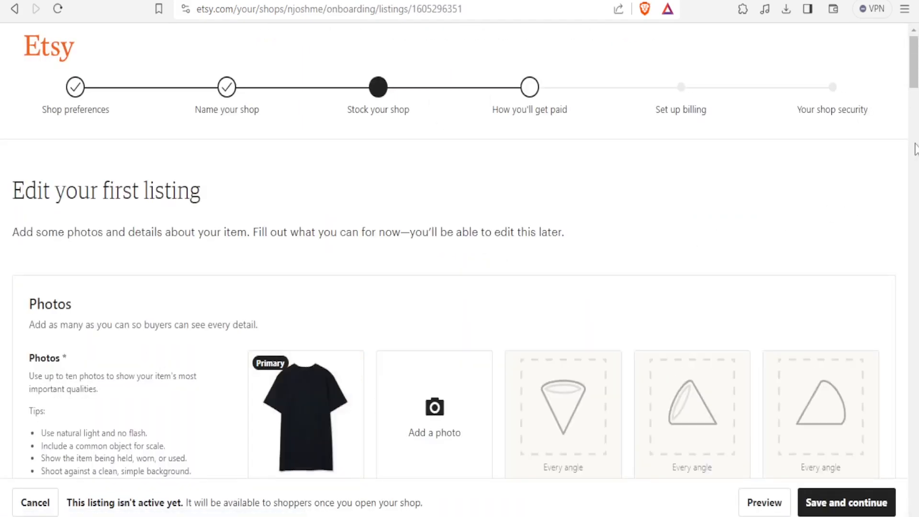
pyautogui.scroll(-20, 915, 146)
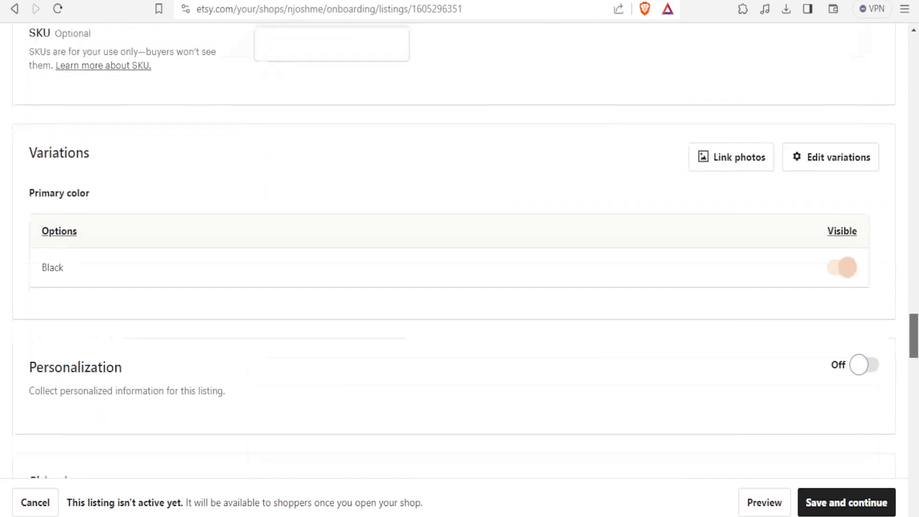
pyautogui.scroll(4, 915, 145)
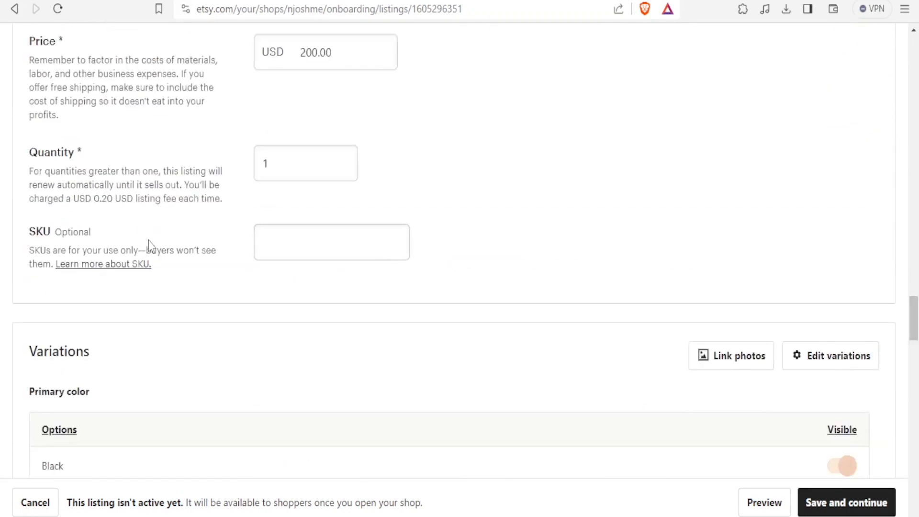
pyautogui.click(270, 246)
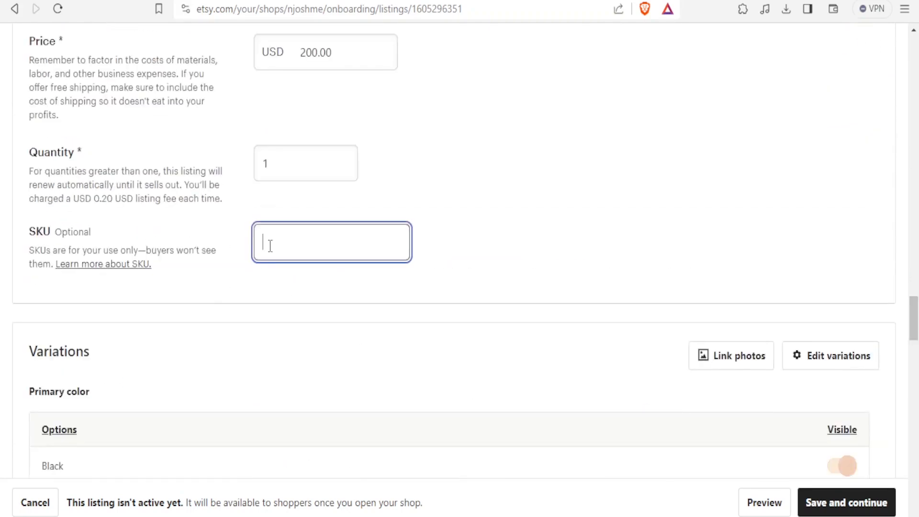
pyautogui.hotkey('ctrl', 'v')
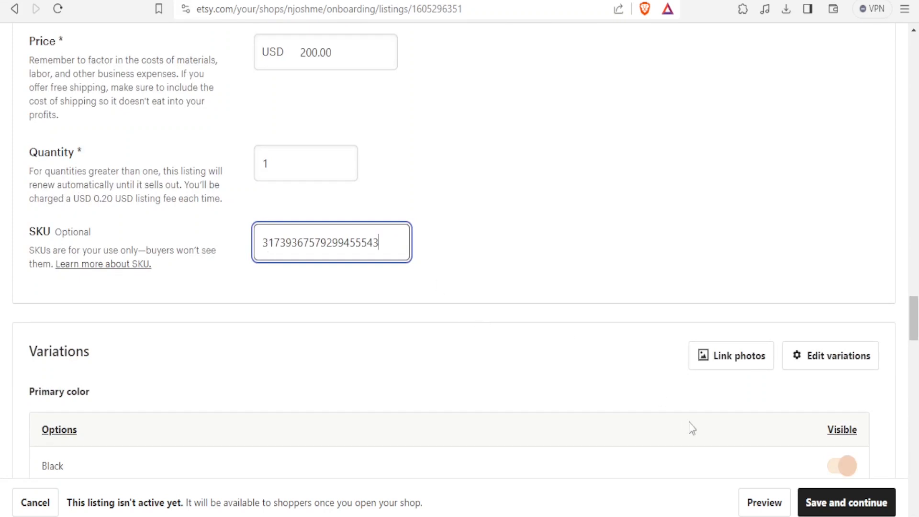
# Save the Black Tshirt listing and open the Orange Tshirt listing for editing at its empty SKU field
pyautogui.click(818, 502)
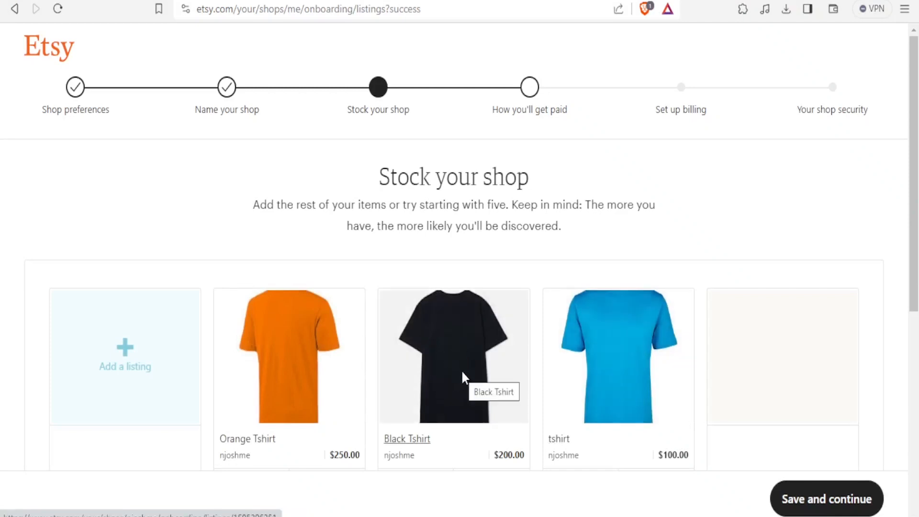
pyautogui.click(281, 370)
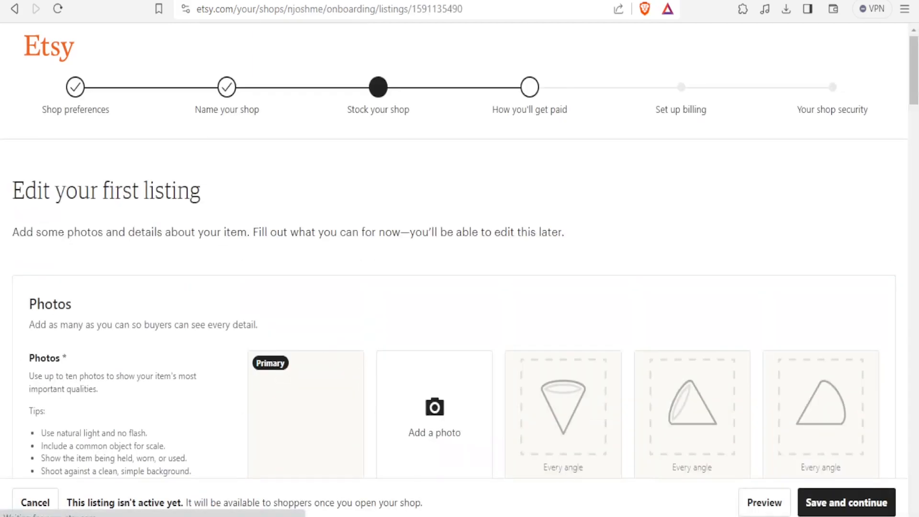
pyautogui.moveTo(917, 74); pyautogui.dragTo(915, 186)
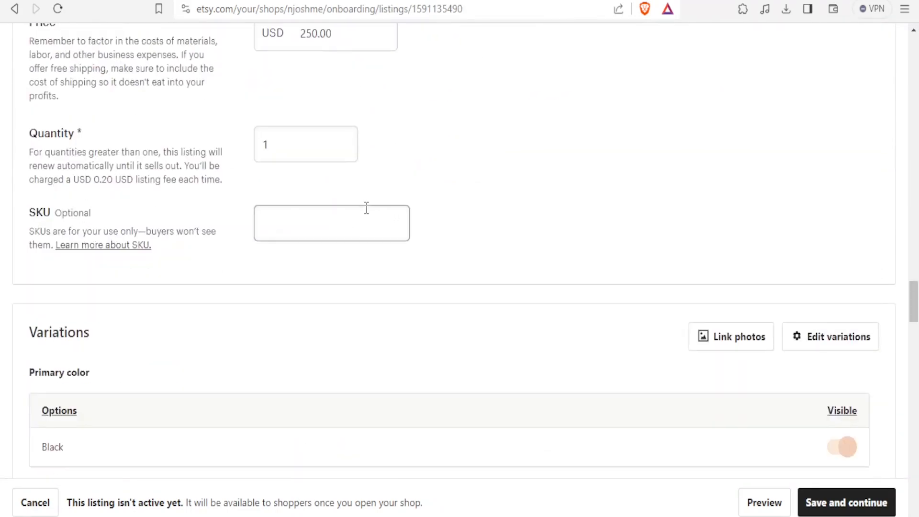
pyautogui.click(364, 213)
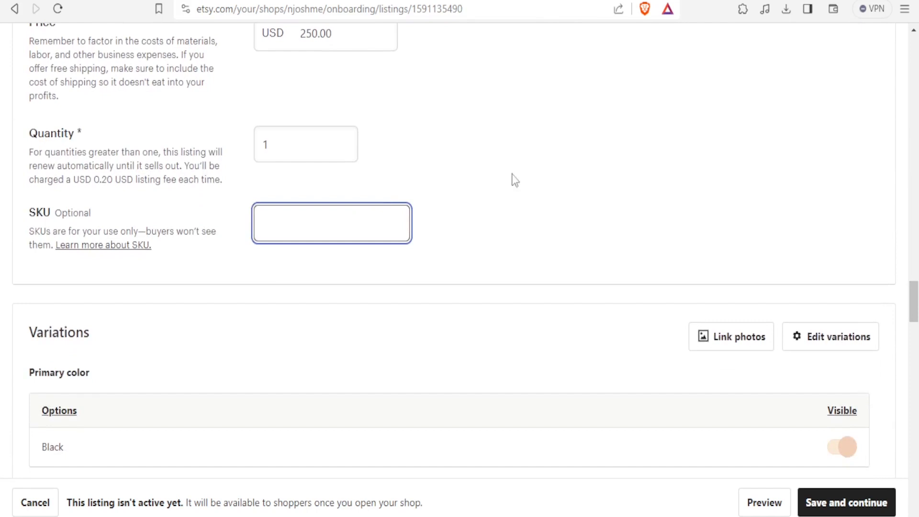
# Switch to the product's details in Printify and copy the SKU of the size S Orange variant
pyautogui.hotkey('ctrl', 'Tab')
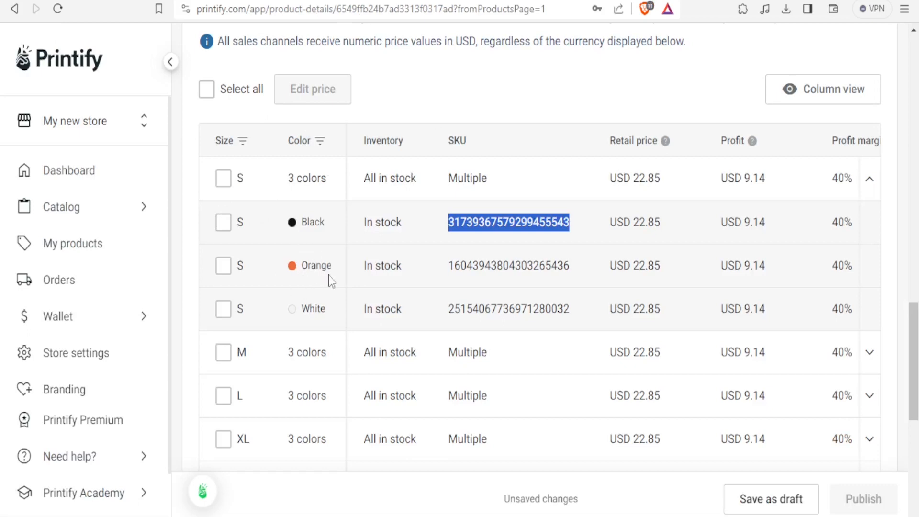
pyautogui.click(454, 267)
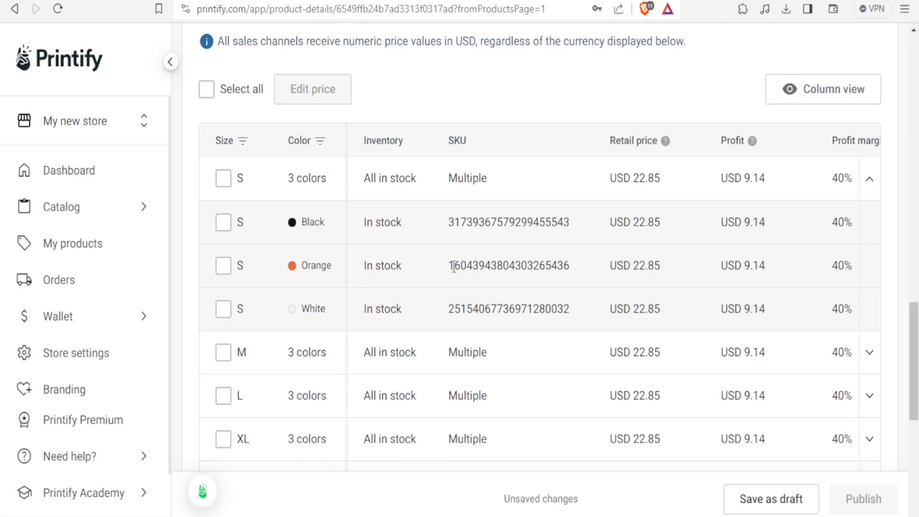
pyautogui.moveTo(450, 269); pyautogui.dragTo(568, 282)
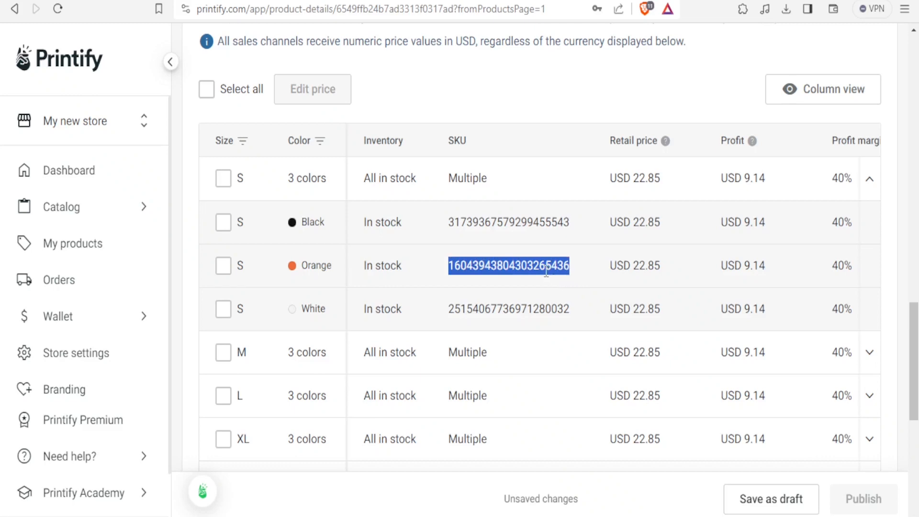
pyautogui.rightClick(546, 271)
pyautogui.click(564, 283)
pyautogui.hotkey('ctrl', 'Tab')
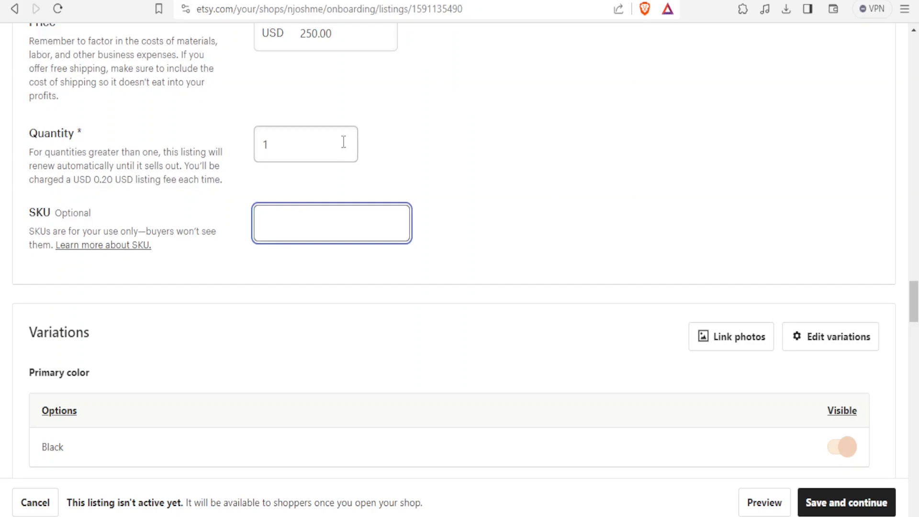
pyautogui.hotkey('ctrl', 'v')
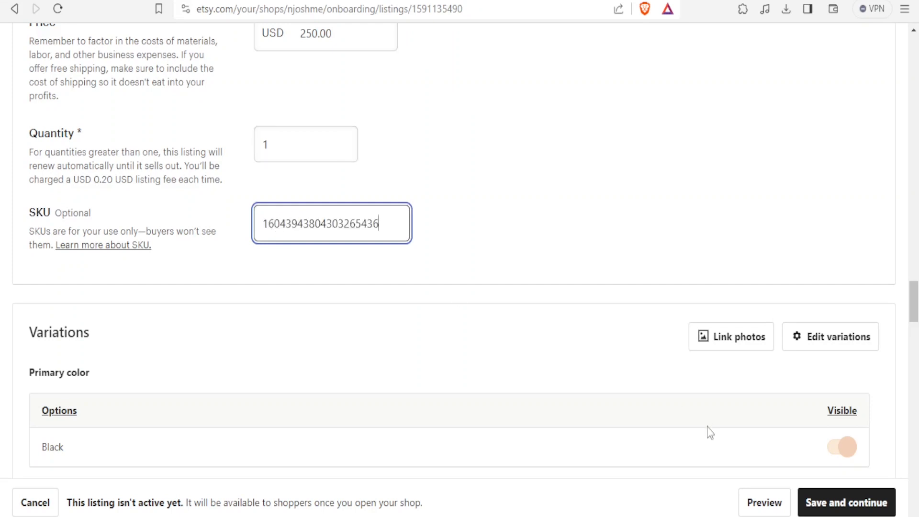
pyautogui.click(828, 504)
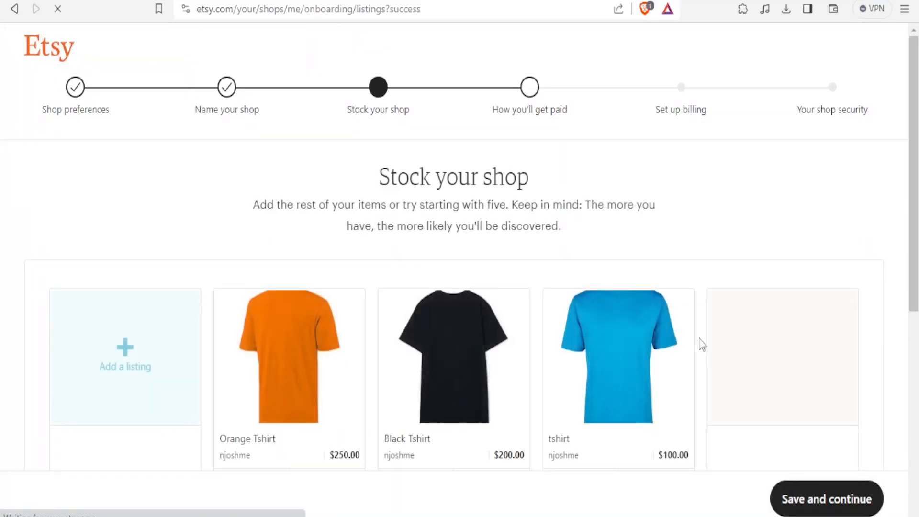
pyautogui.click(522, 1)
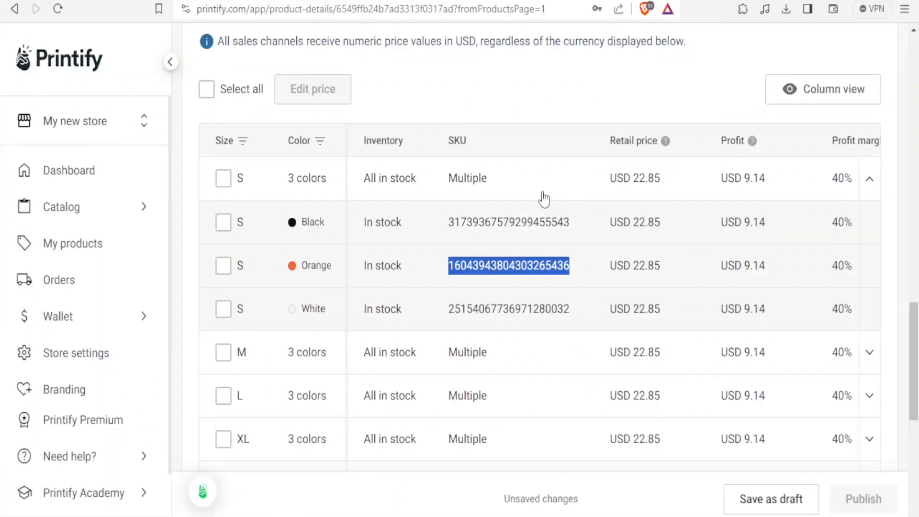
pyautogui.click(537, 2)
pyautogui.moveTo(915, 267)
pyautogui.mouseDown()
pyautogui.moveTo(915, 235)
pyautogui.moveTo(915, 270)
pyautogui.mouseUp()
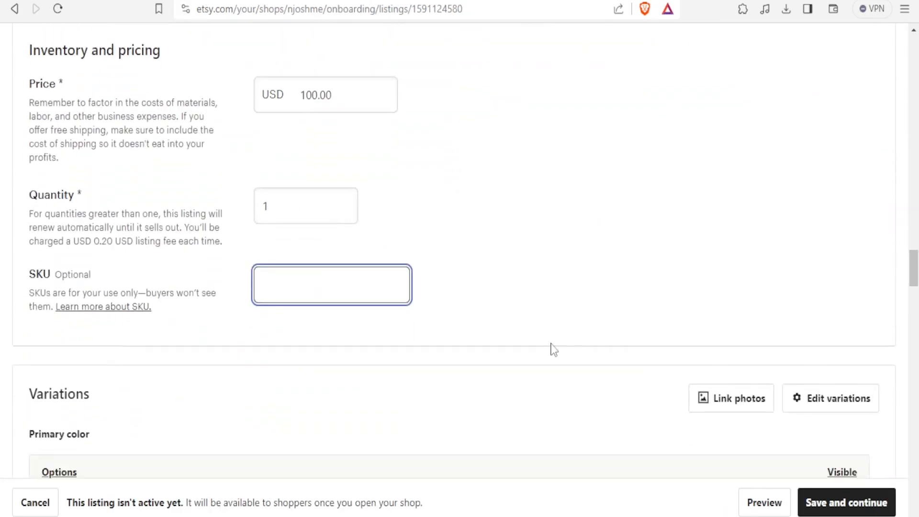
pyautogui.rightClick(265, 283)
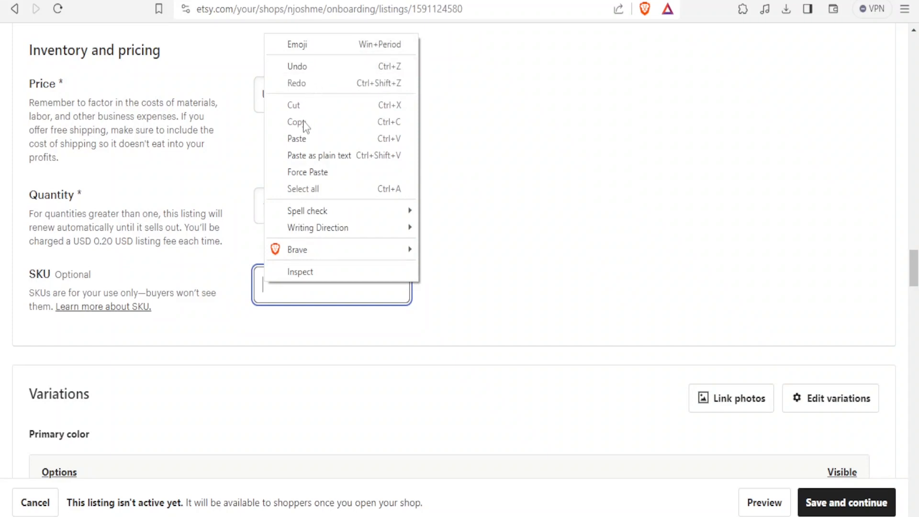
pyautogui.click(304, 138)
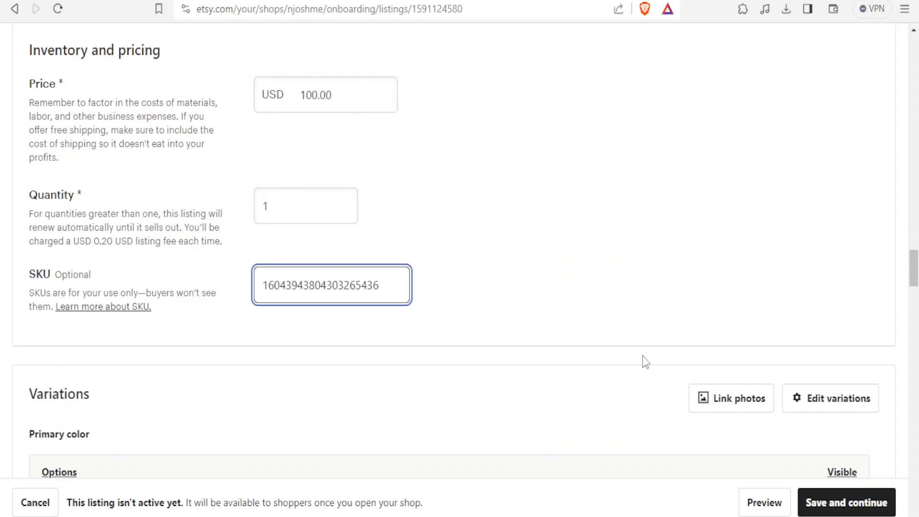
# Save the blue tshirt listing and continue the shop setup past the Stock your shop stage
pyautogui.click(831, 512)
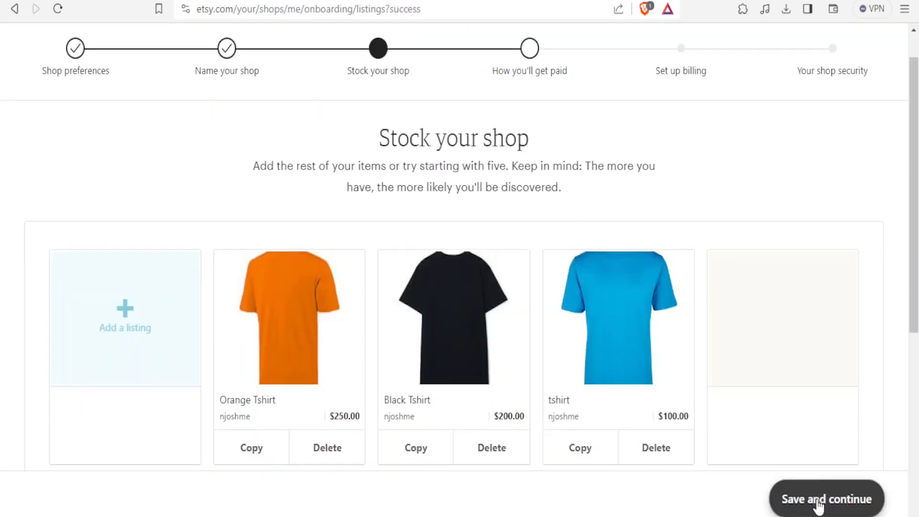
pyautogui.click(819, 506)
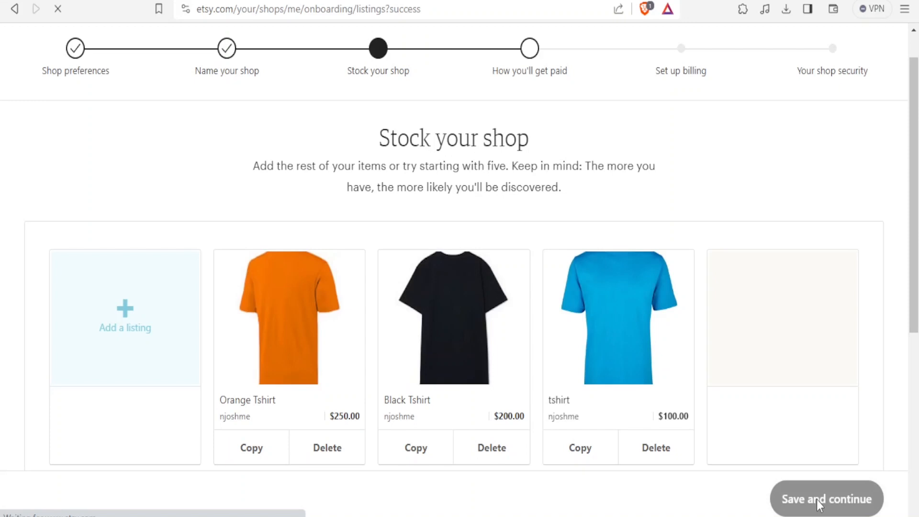